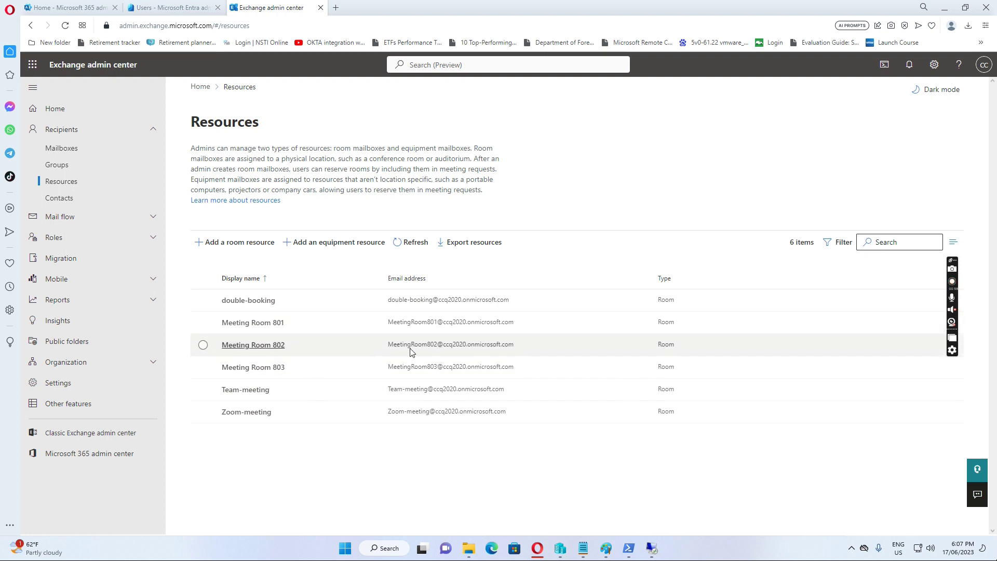
# Step: In the remote Outlook, create a 19/06/2023 meeting for one colleague titled 'test meeting from 9-10am'
pyautogui.click(653, 548)
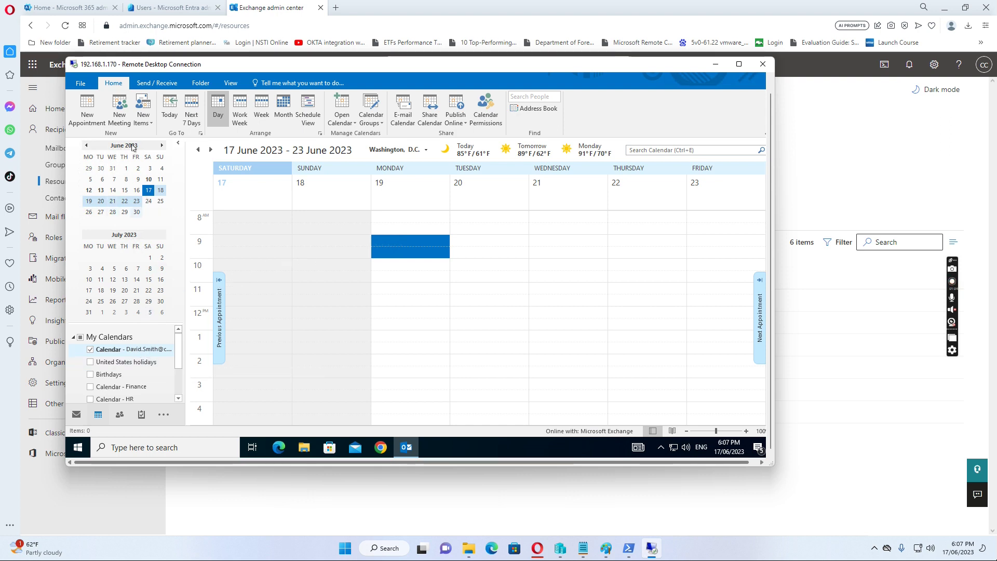
pyautogui.click(121, 110)
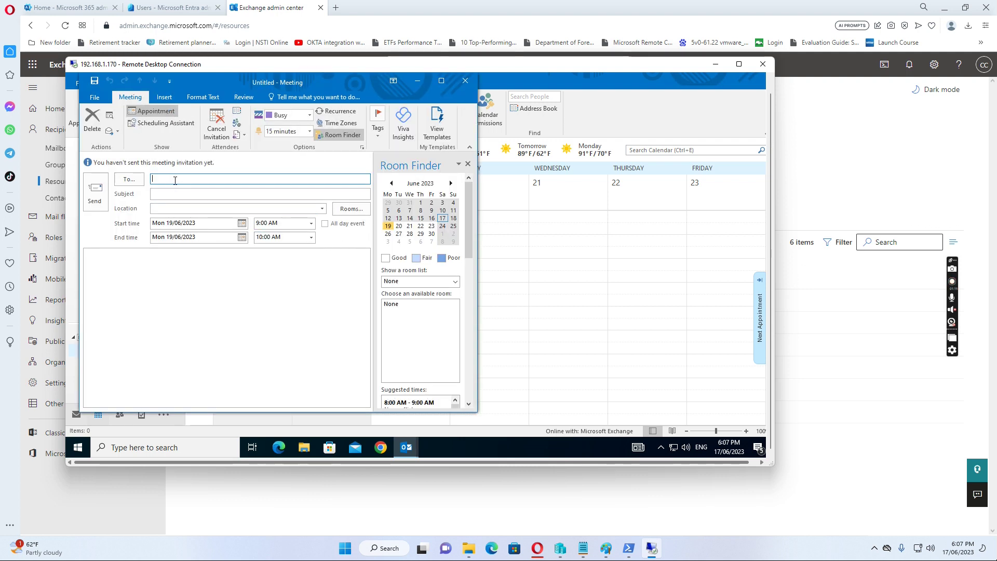
pyautogui.write('lind')
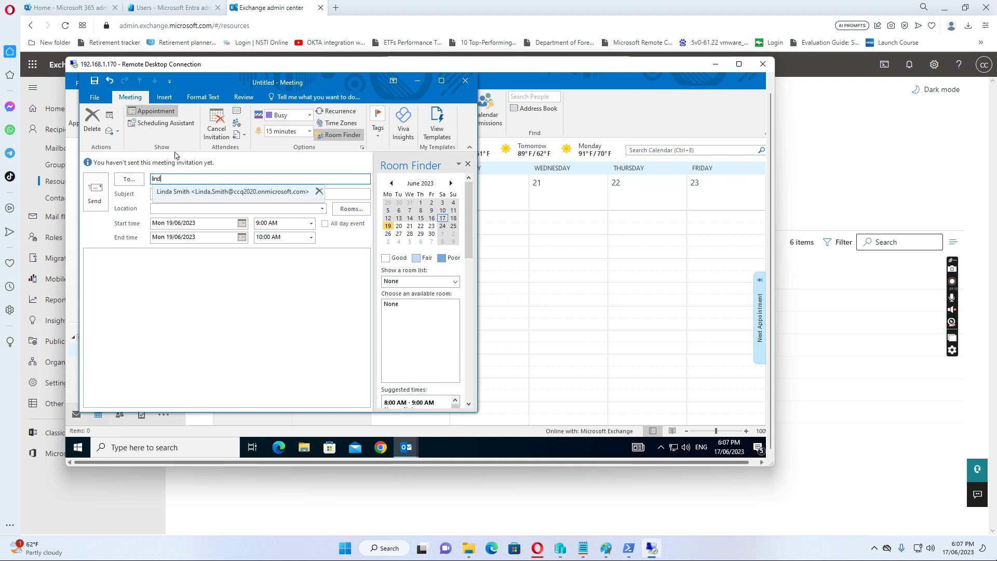
pyautogui.click(188, 191)
pyautogui.click(178, 194)
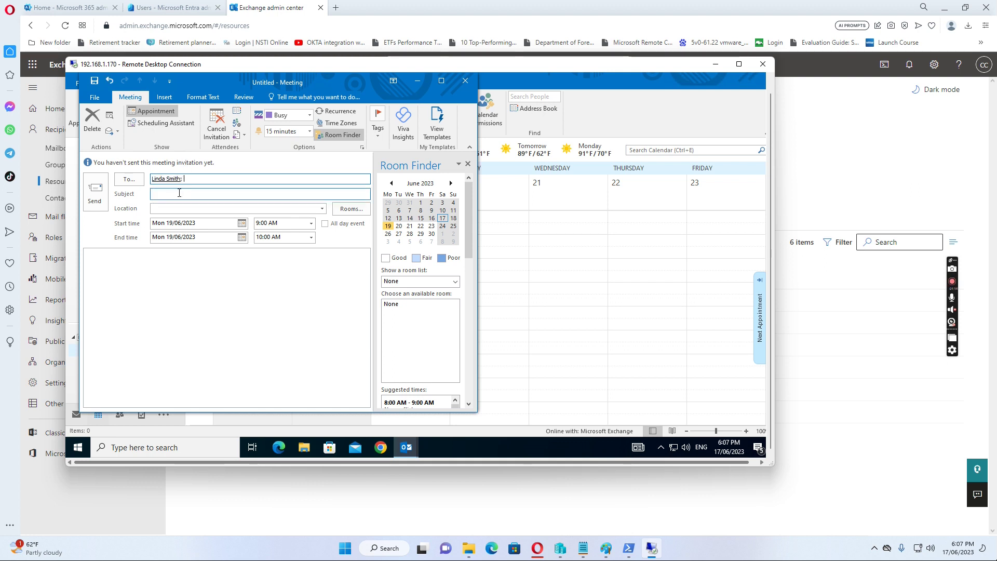
pyautogui.write('test meeting ')
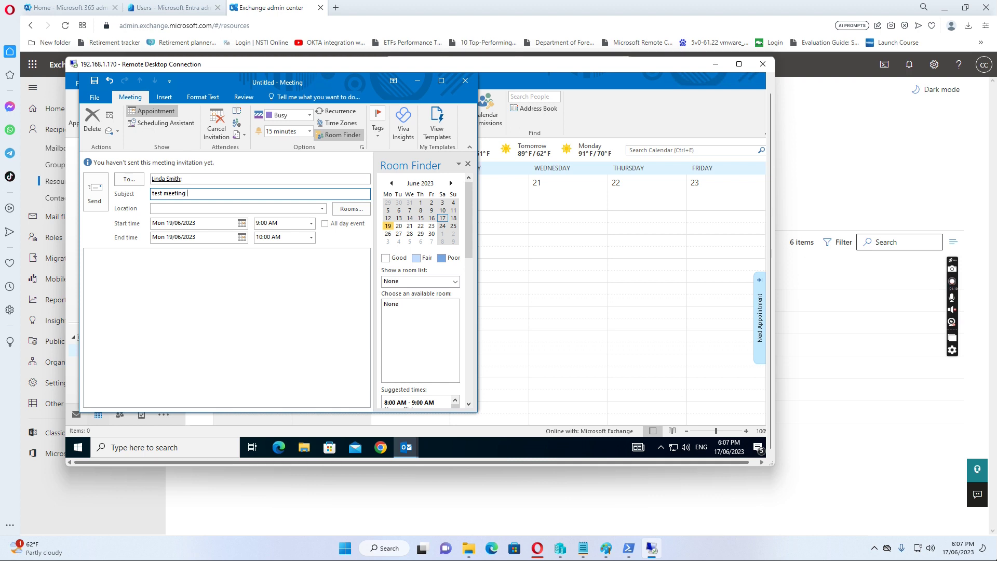
pyautogui.write('from 9-10am')
pyautogui.click(347, 208)
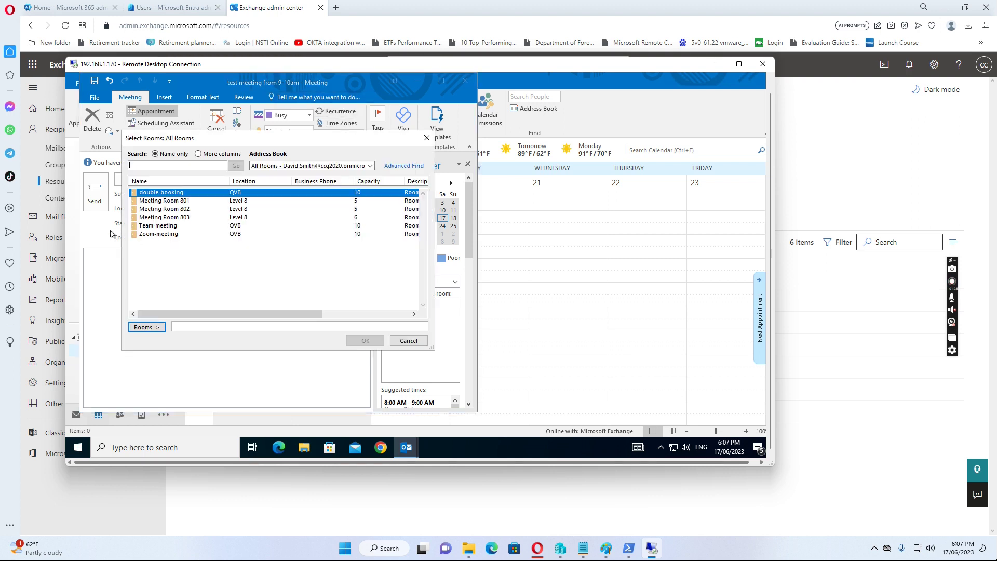
# Step: Add the double-booking room from the Global Address List to the meeting
pyautogui.click(370, 165)
pyautogui.click(265, 187)
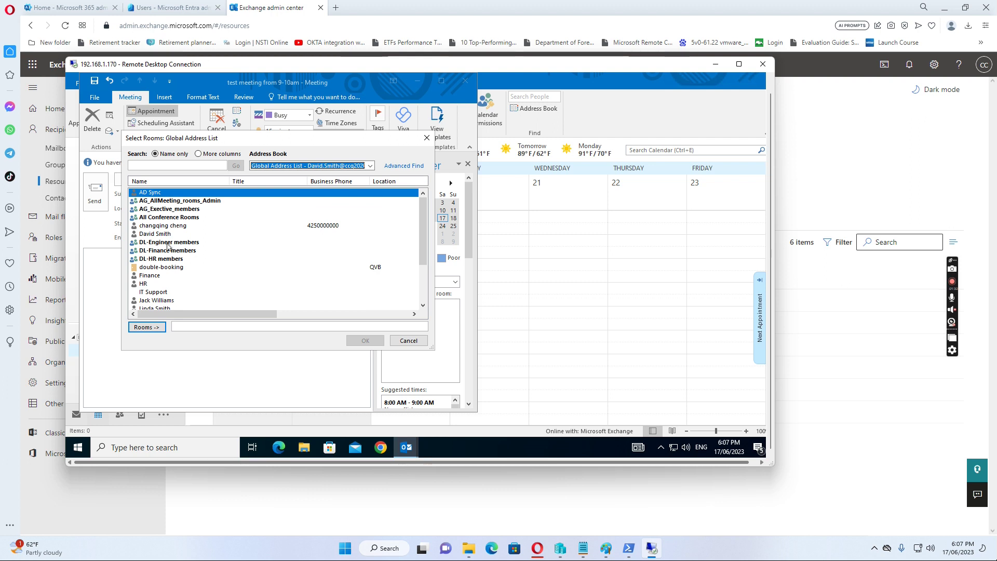
pyautogui.click(159, 268)
pyautogui.click(147, 326)
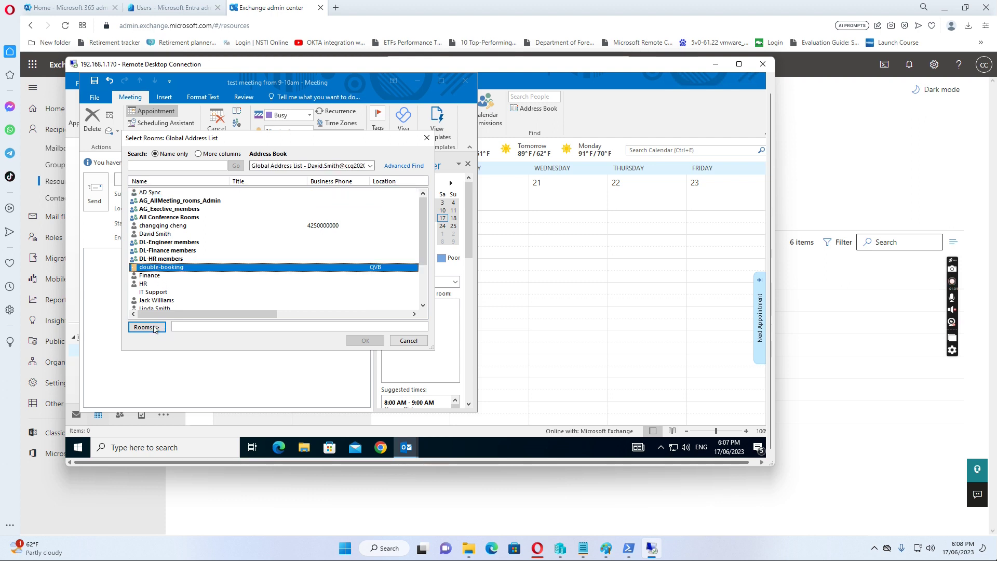
pyautogui.click(356, 341)
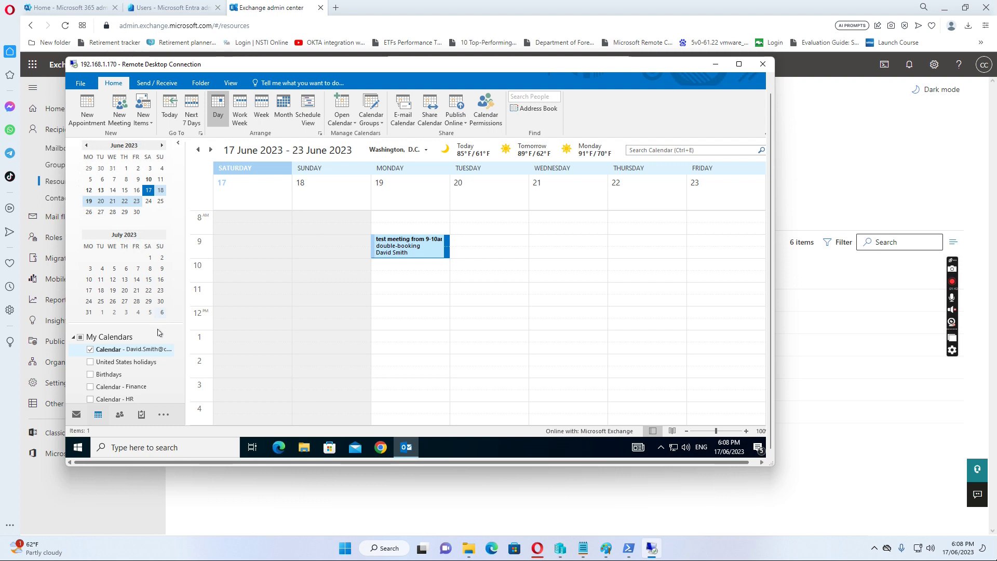
# Step: Browse the inbox and read the double-booking room's acceptance of the 9-10am meeting
pyautogui.click(76, 415)
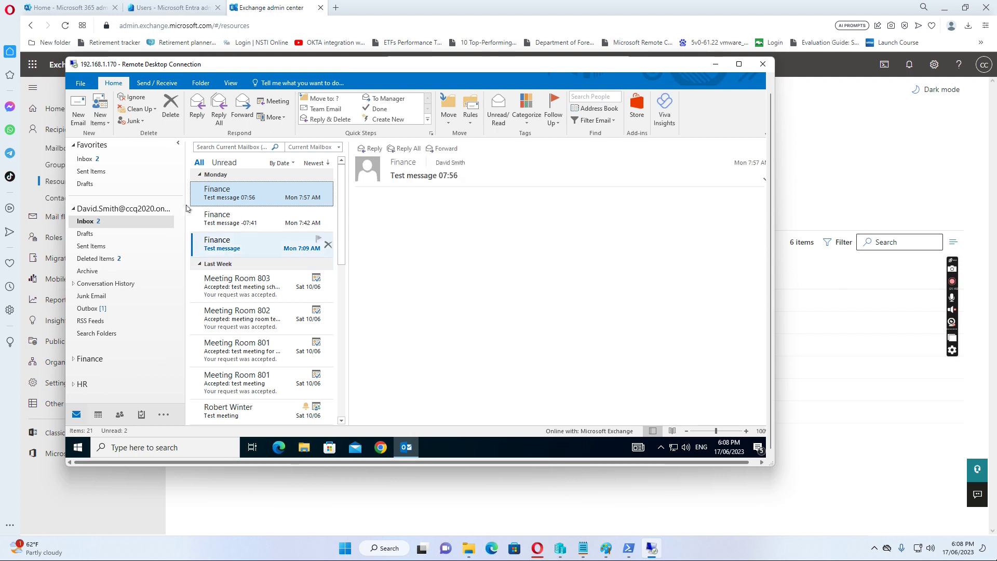
pyautogui.click(219, 215)
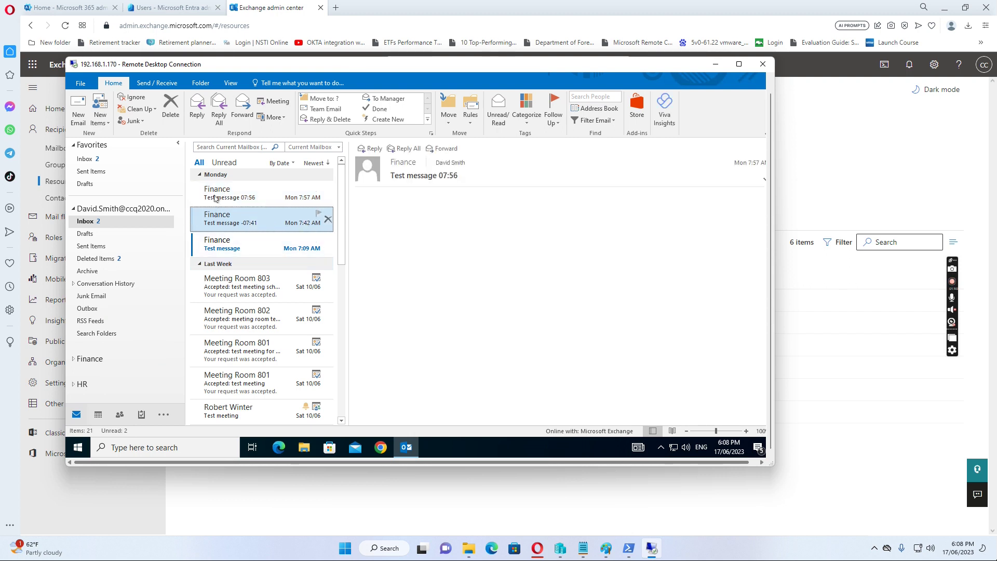
pyautogui.click(216, 193)
pyautogui.click(213, 244)
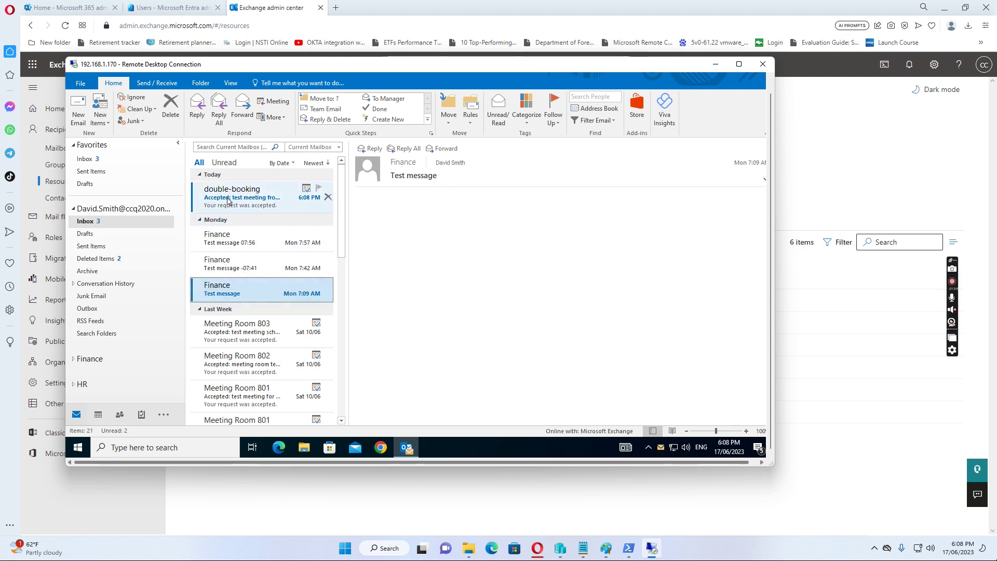
pyautogui.click(228, 201)
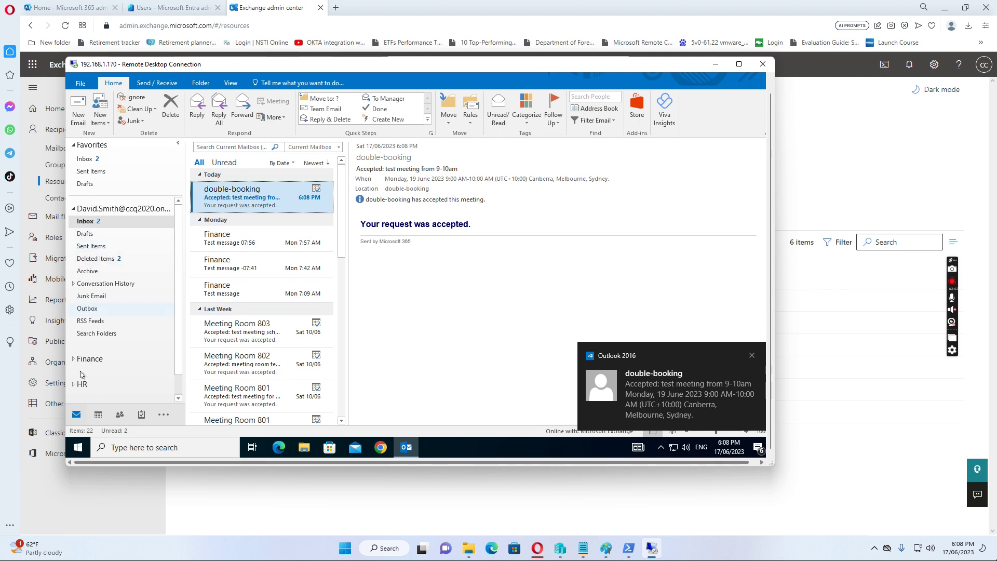
pyautogui.click(77, 450)
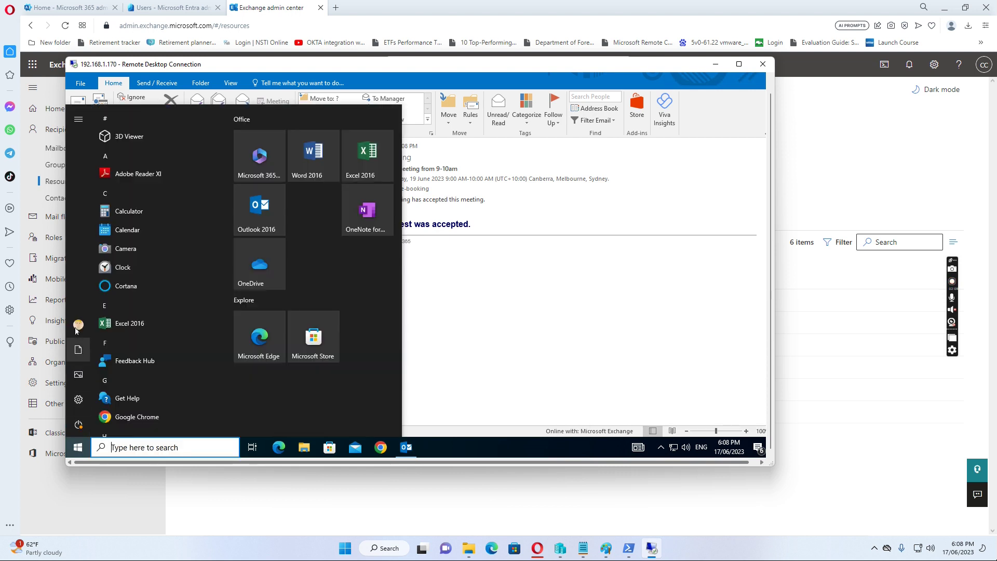
# Step: Sign out of the remote Windows account so the Remote Desktop session closes
pyautogui.moveTo(79, 328)
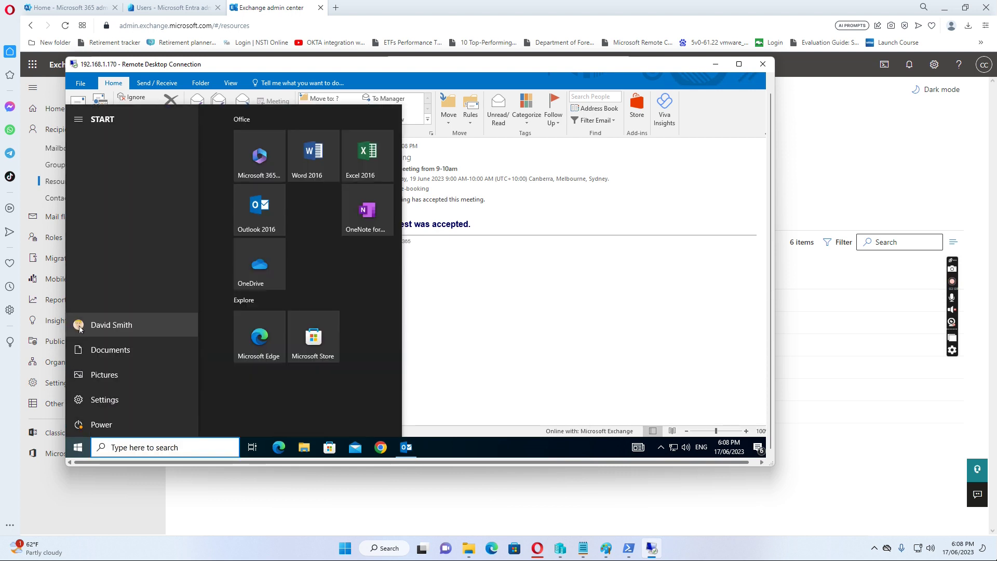
pyautogui.click(106, 328)
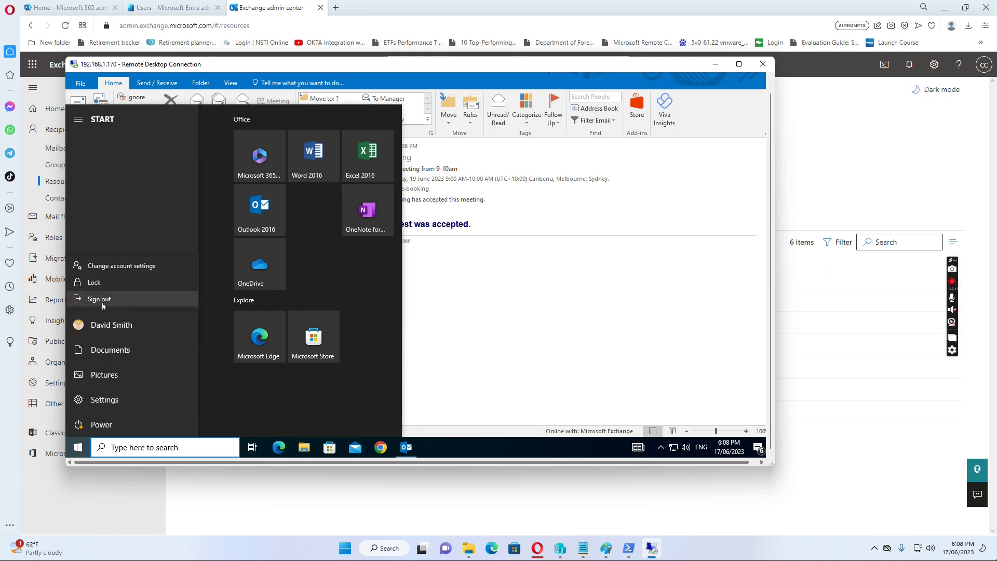
pyautogui.click(100, 303)
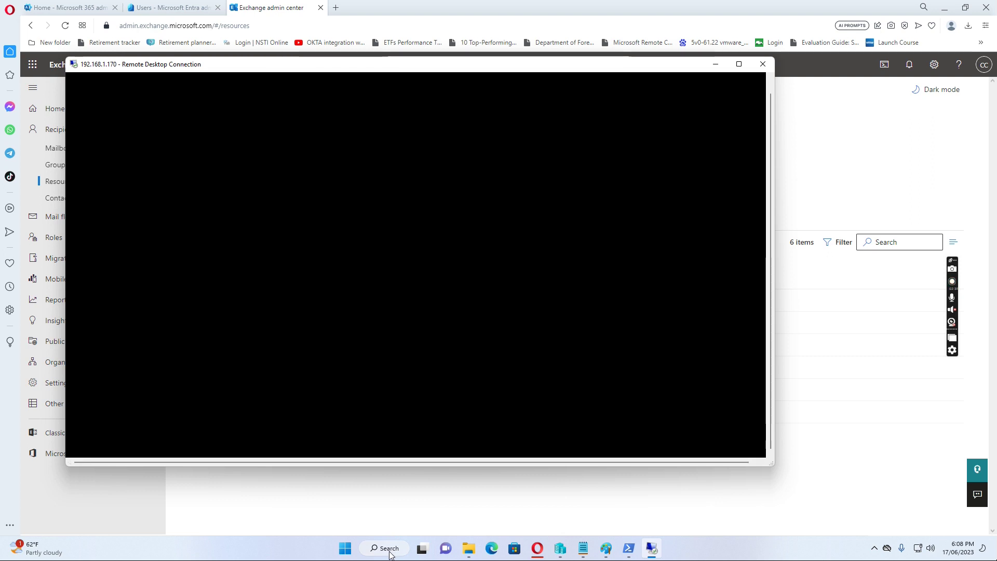
pyautogui.moveTo(653, 548)
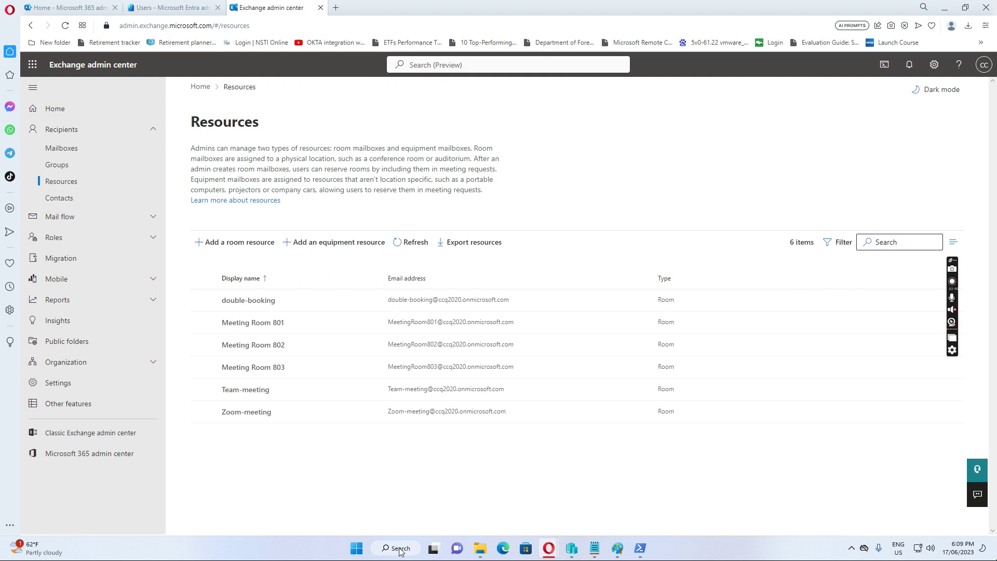
pyautogui.click(398, 548)
# Step: Launch Remote Desktop Connection and connect to 192.168.1.170, trusting the remote computer
pyautogui.write('m')
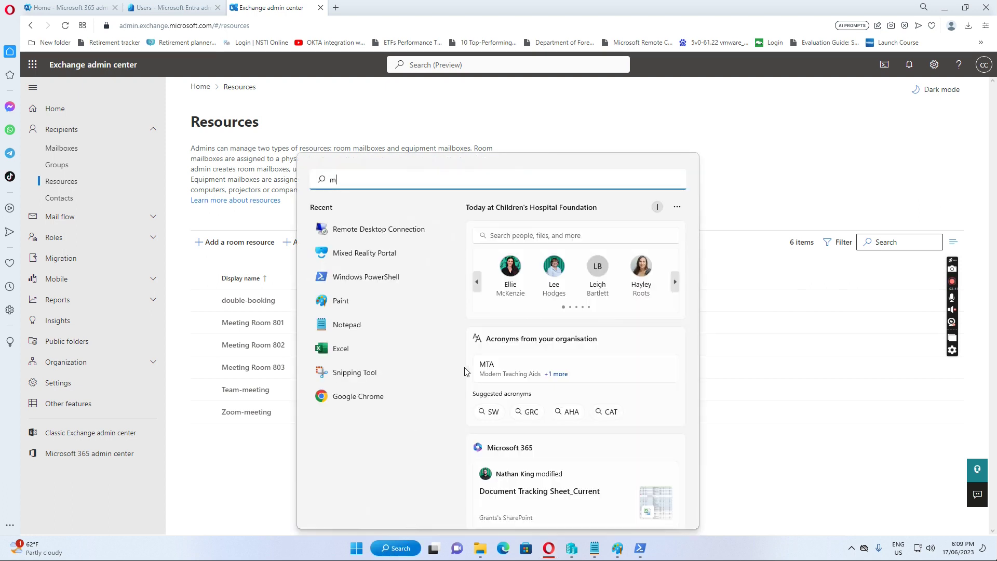
pyautogui.click(379, 229)
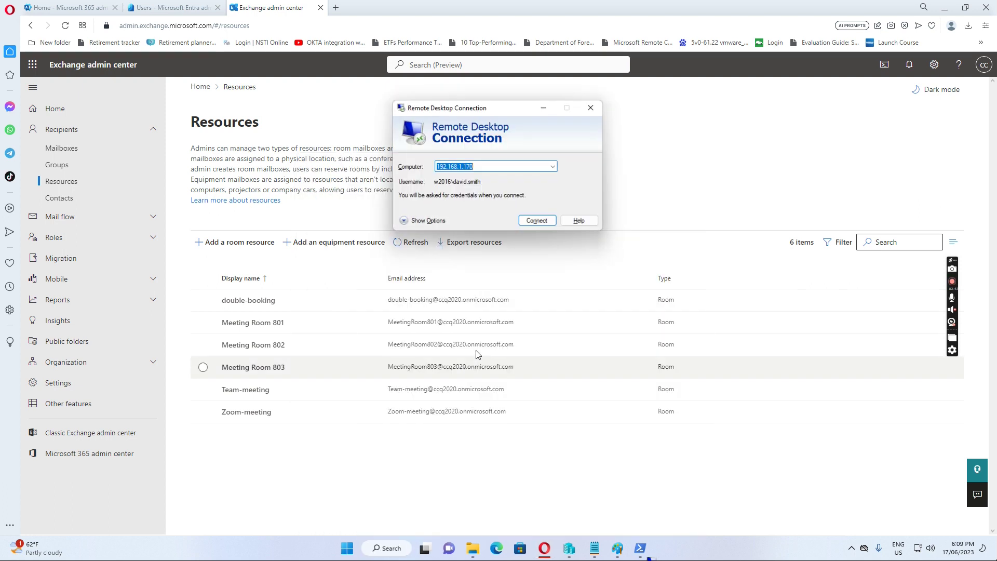
pyautogui.click(550, 222)
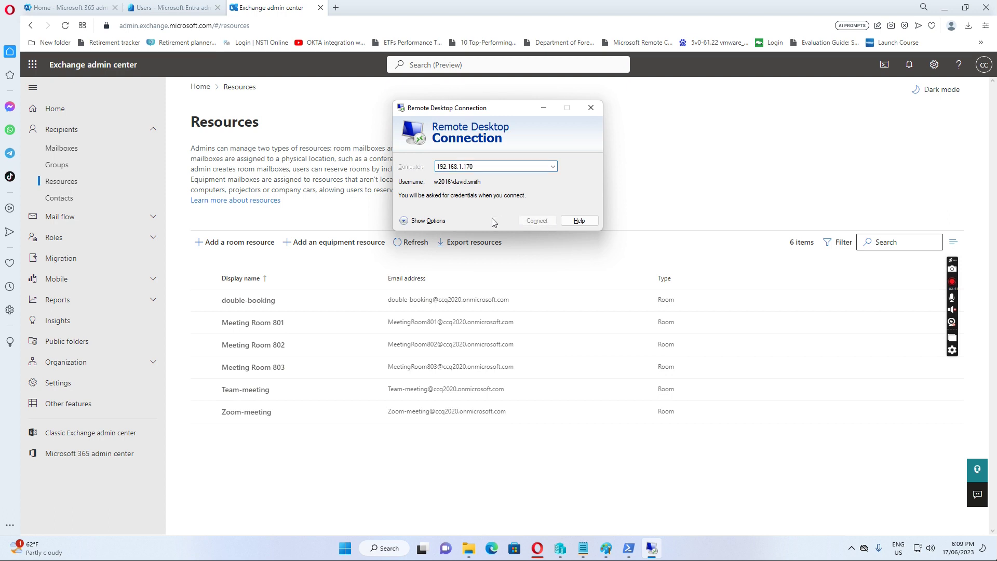
pyautogui.click(580, 223)
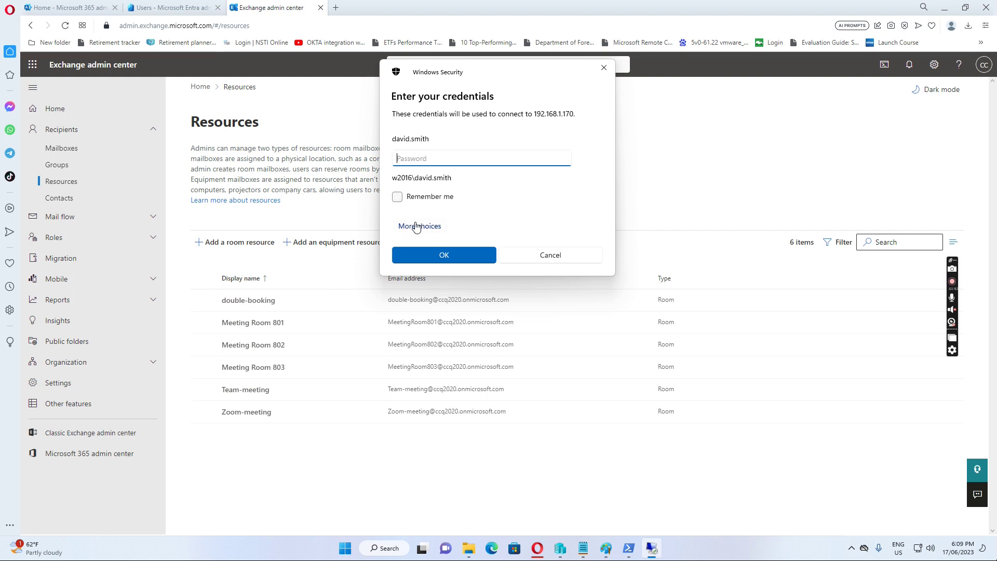
# Step: Log in with a different user's credentials and accept the untrusted certificate
pyautogui.click(417, 229)
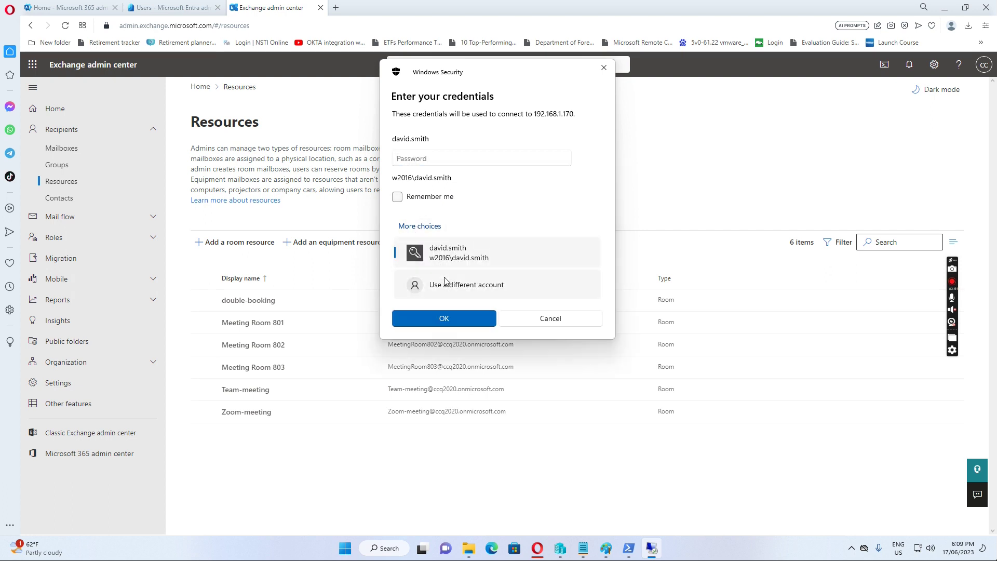
pyautogui.click(467, 289)
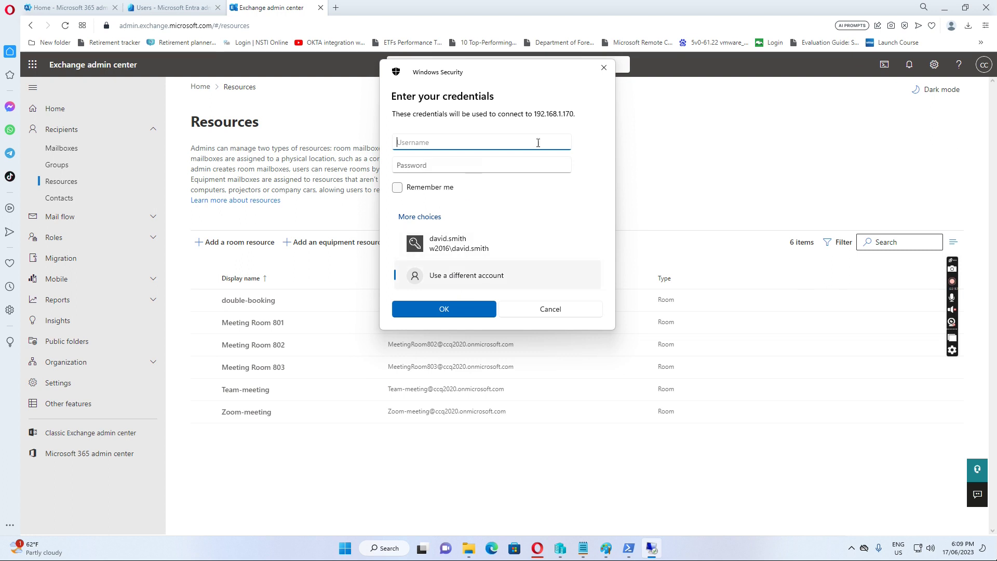
pyautogui.click(460, 164)
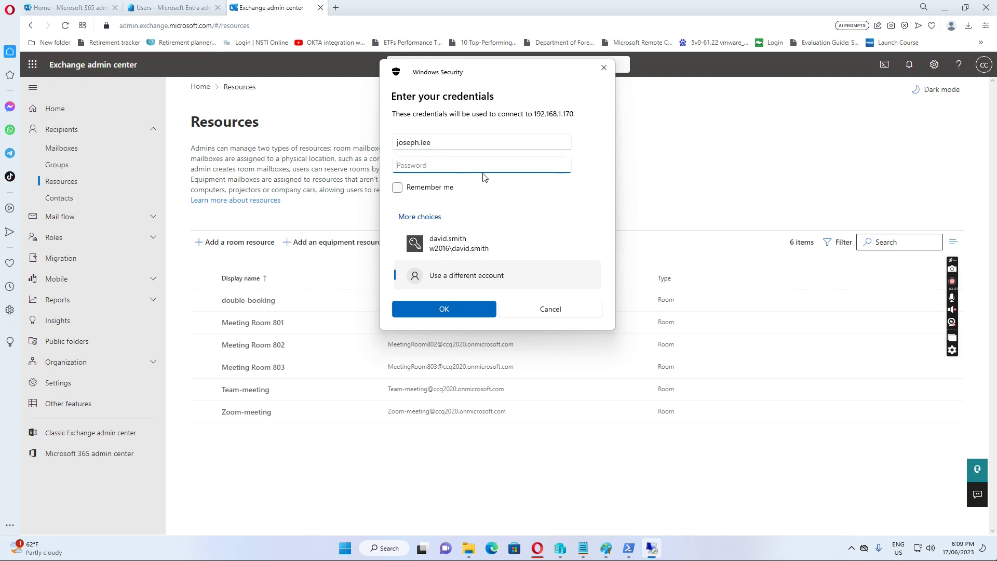
pyautogui.write('••••••••')
pyautogui.click(453, 309)
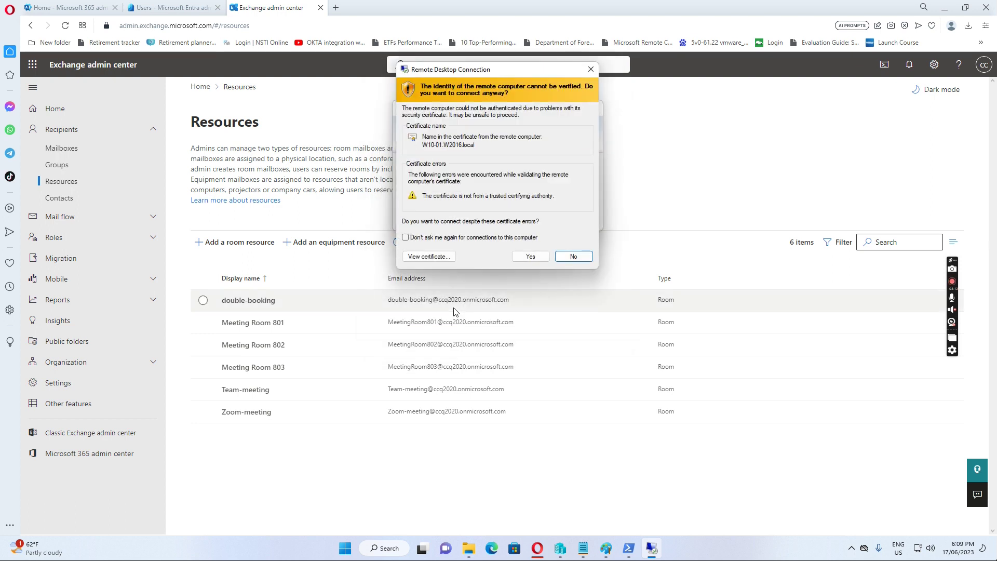
pyautogui.click(529, 257)
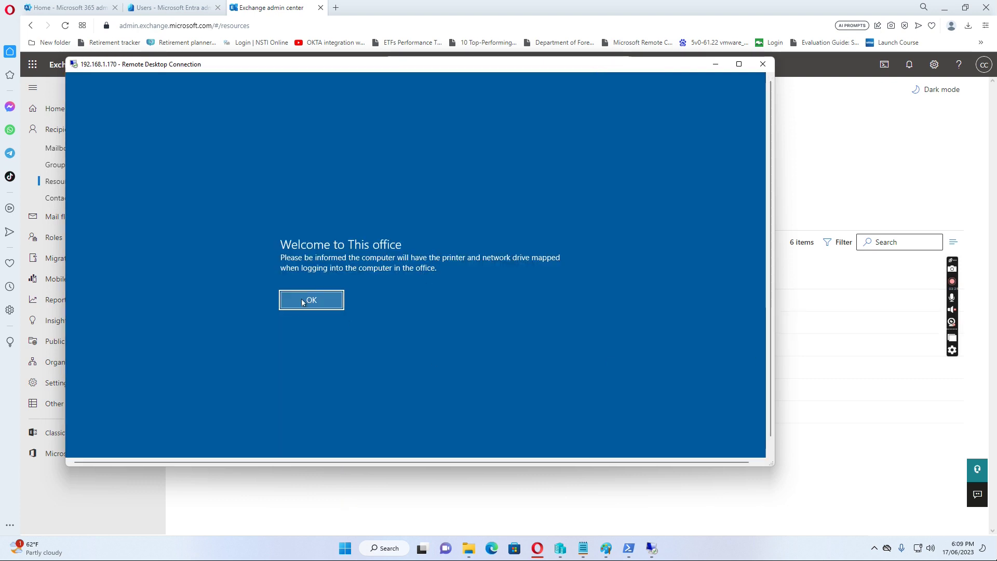
# Step: Dismiss the welcome notice and scroll the remote window to reveal the taskbar
pyautogui.click(302, 300)
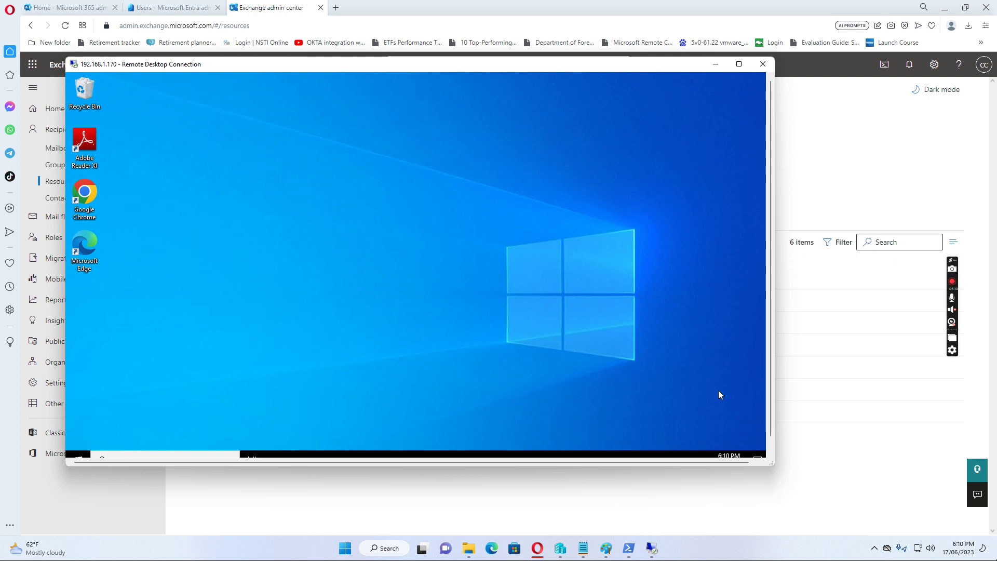
pyautogui.moveTo(771, 404); pyautogui.dragTo(746, 444)
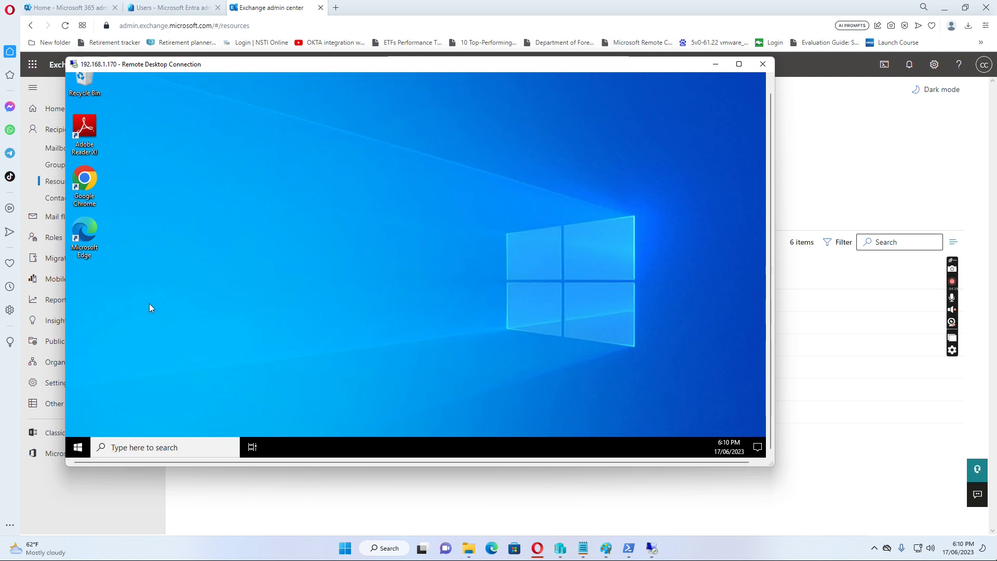
pyautogui.click(78, 447)
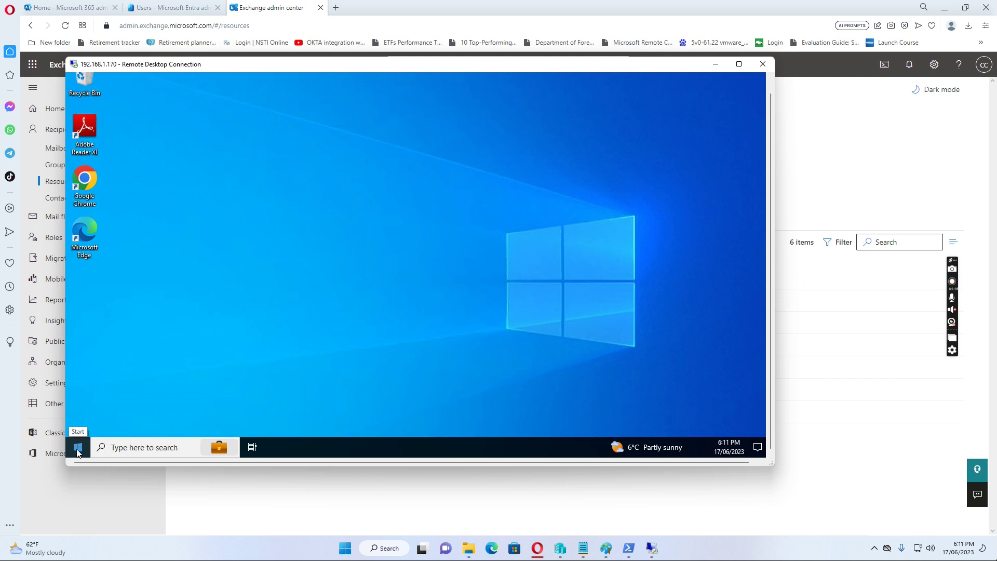
# Step: Launch Outlook 2016 from the remote Start menu and select both double-booking replies
pyautogui.click(78, 448)
pyautogui.click(77, 447)
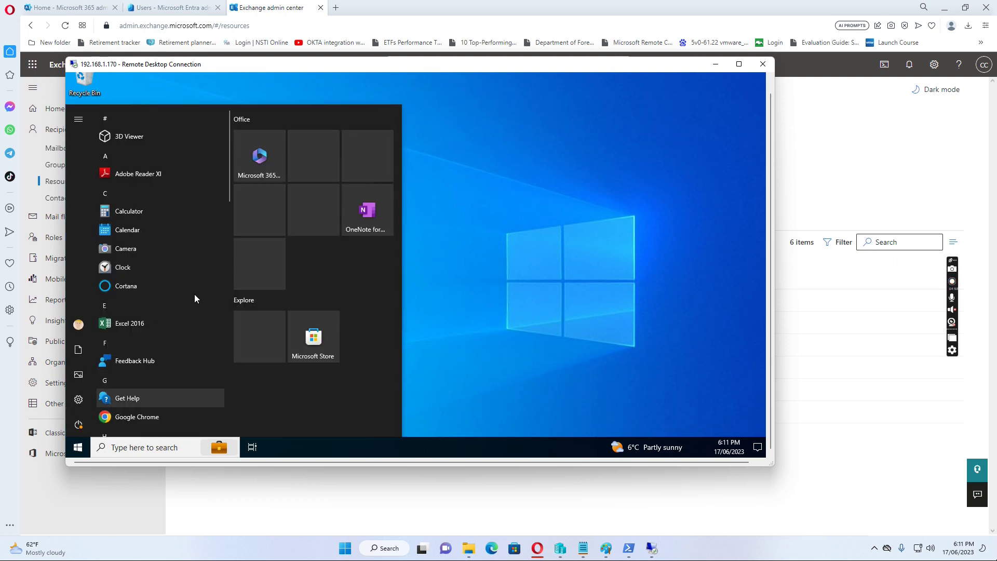
pyautogui.click(256, 213)
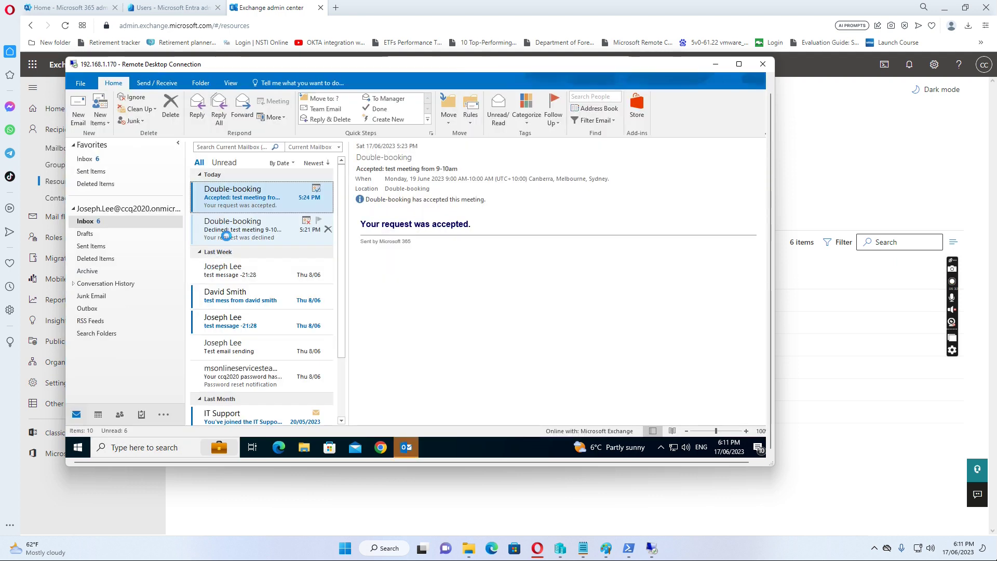
pyautogui.click(230, 235)
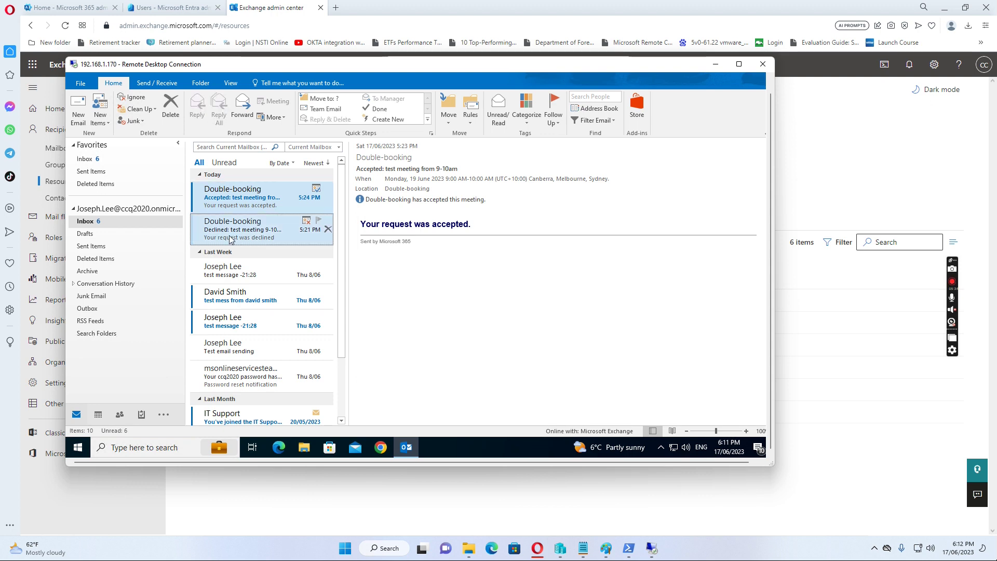
# Step: Delete the old double-booking replies and send a cancellation for the 19 June test meeting
pyautogui.press('Delete')
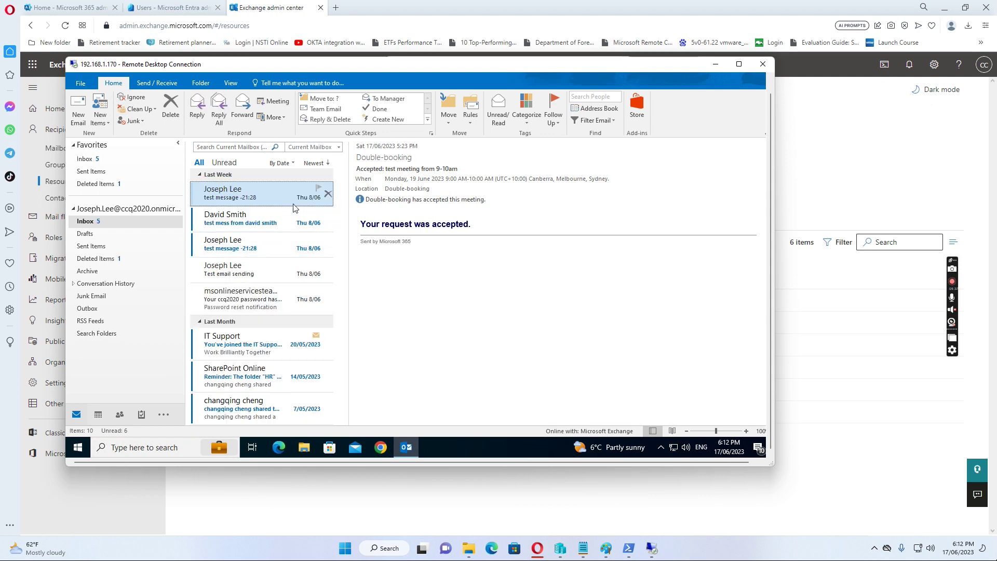
pyautogui.click(97, 413)
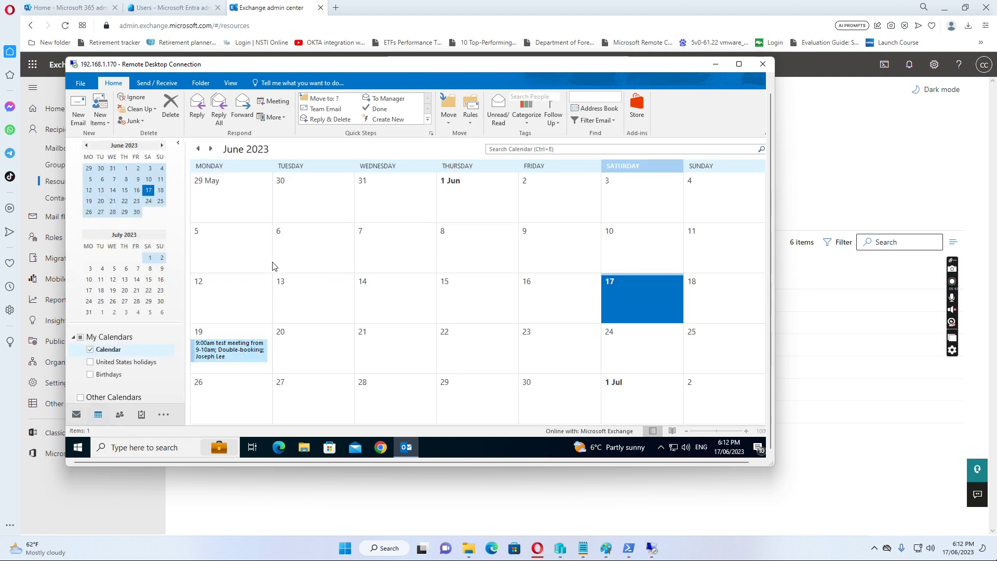
pyautogui.rightClick(225, 347)
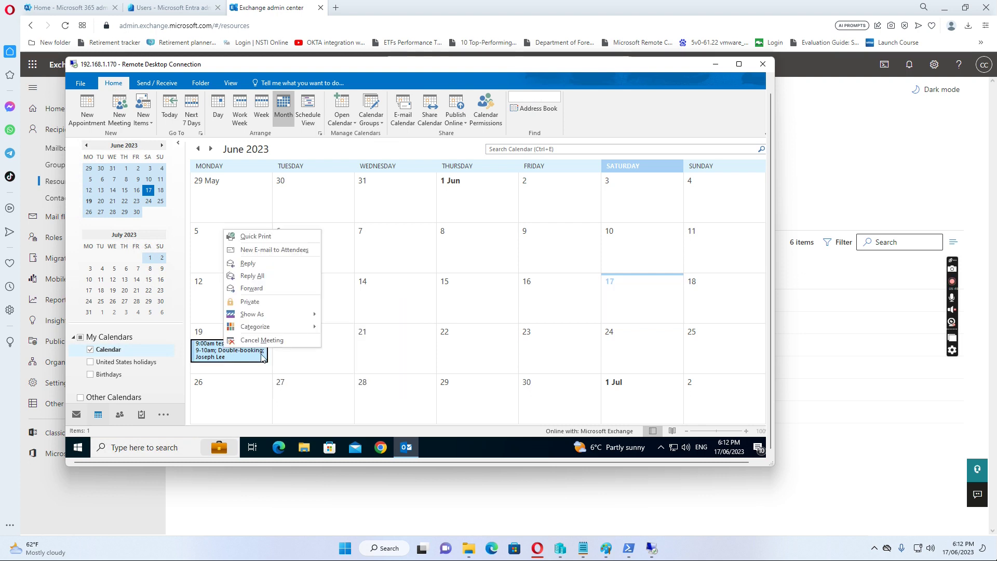
pyautogui.click(253, 340)
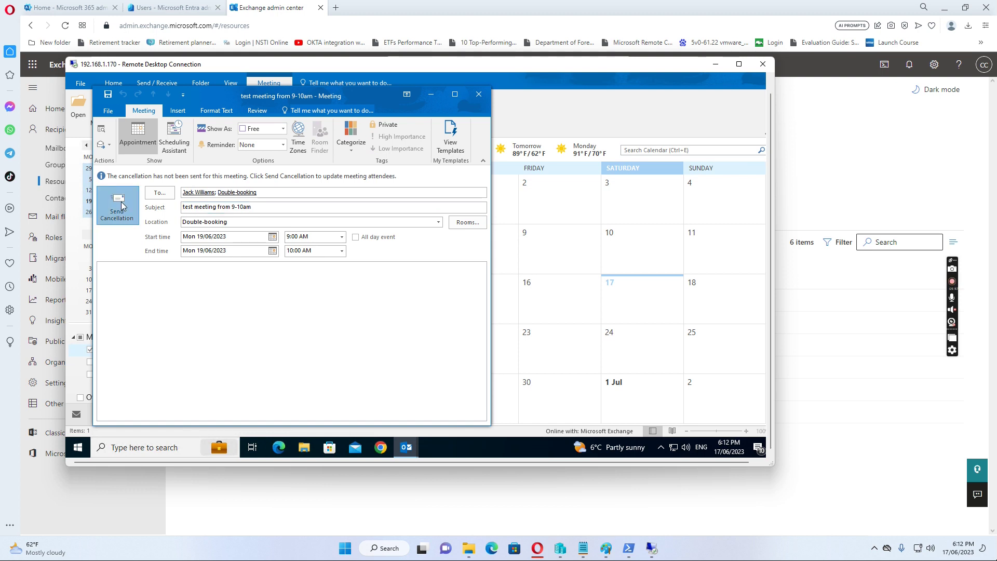
pyautogui.click(121, 202)
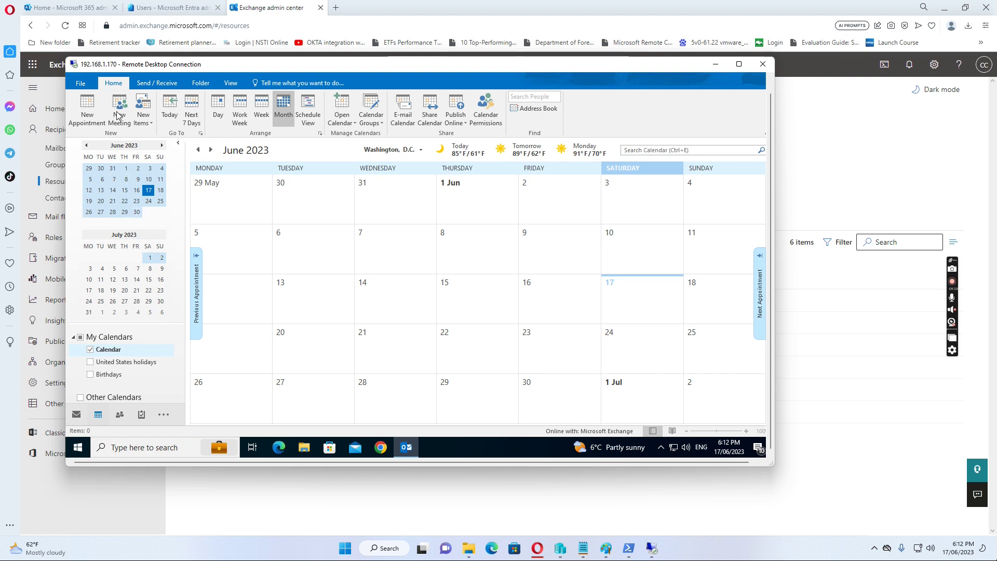
pyautogui.click(119, 114)
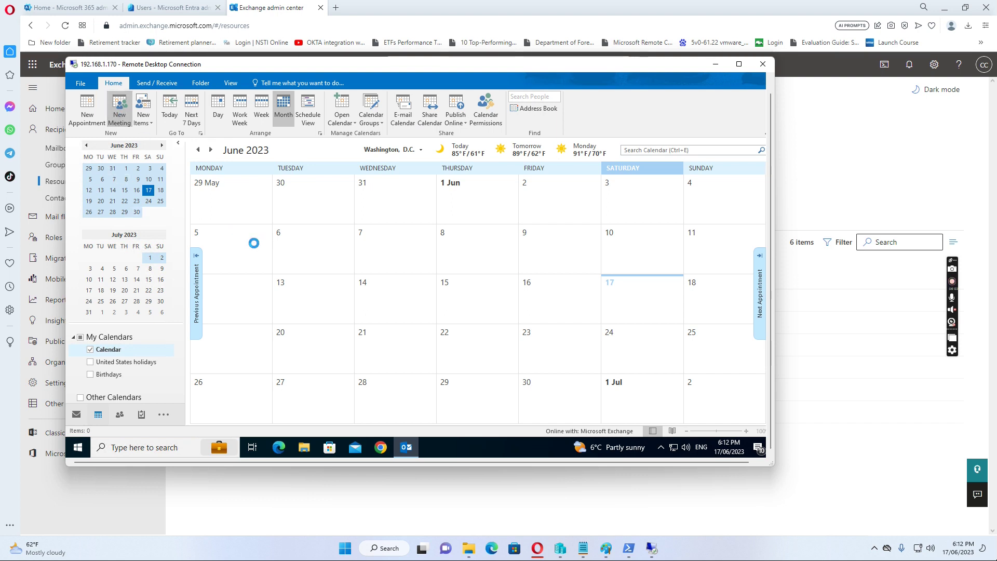
# Step: Address the new meeting to a colleague with subject 'test meeting 9-10am'
pyautogui.write('jac')
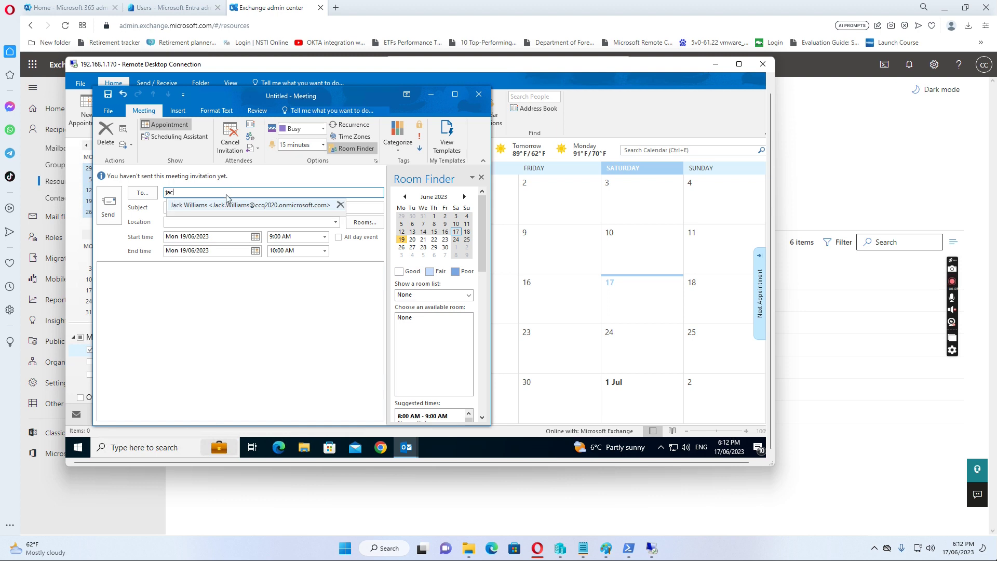
pyautogui.click(210, 208)
pyautogui.click(202, 209)
pyautogui.write('test ')
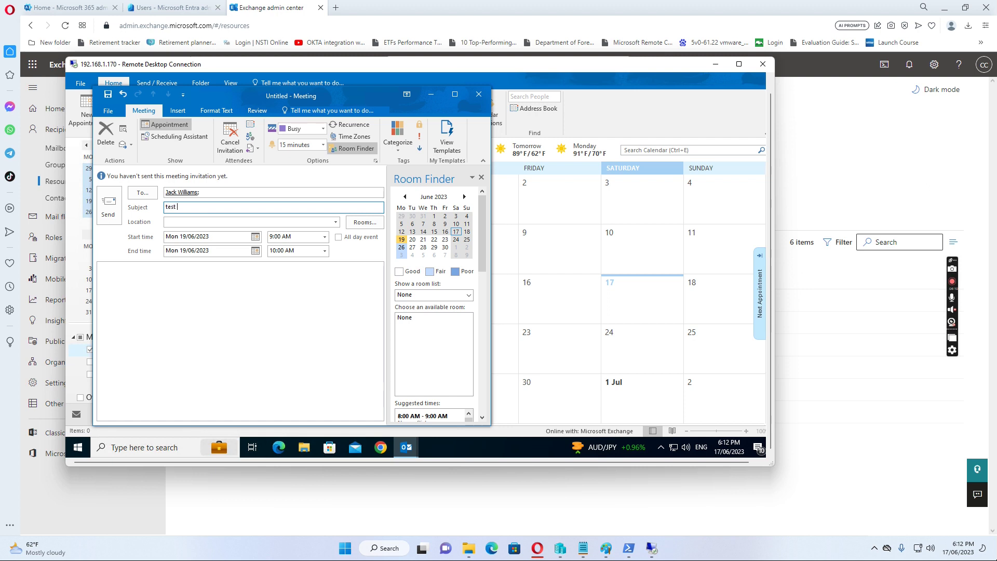
pyautogui.write('meeting 9-10am')
# Step: Book the double-booking room from the Global Address List and send the request
pyautogui.click(354, 225)
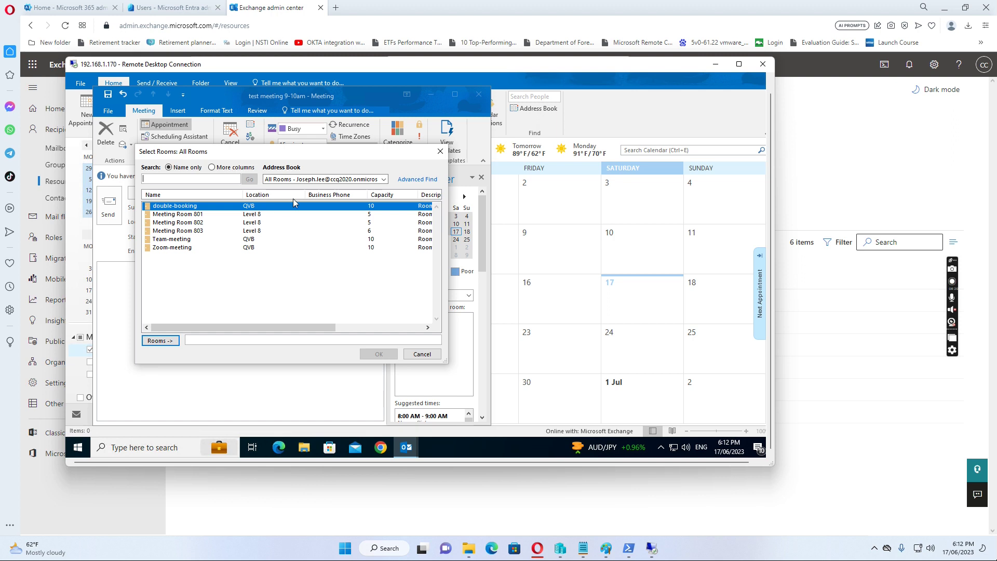
pyautogui.click(383, 179)
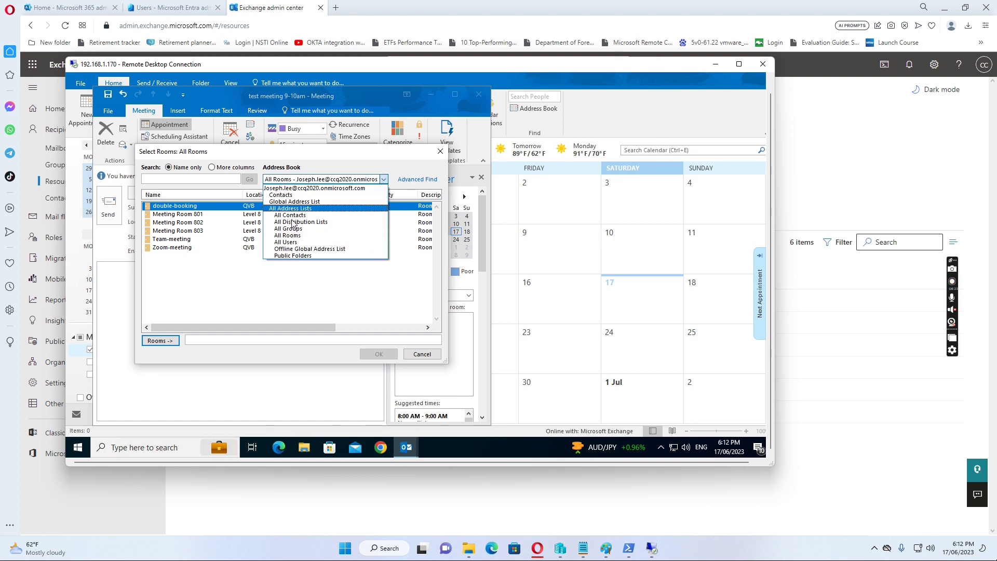
pyautogui.click(296, 202)
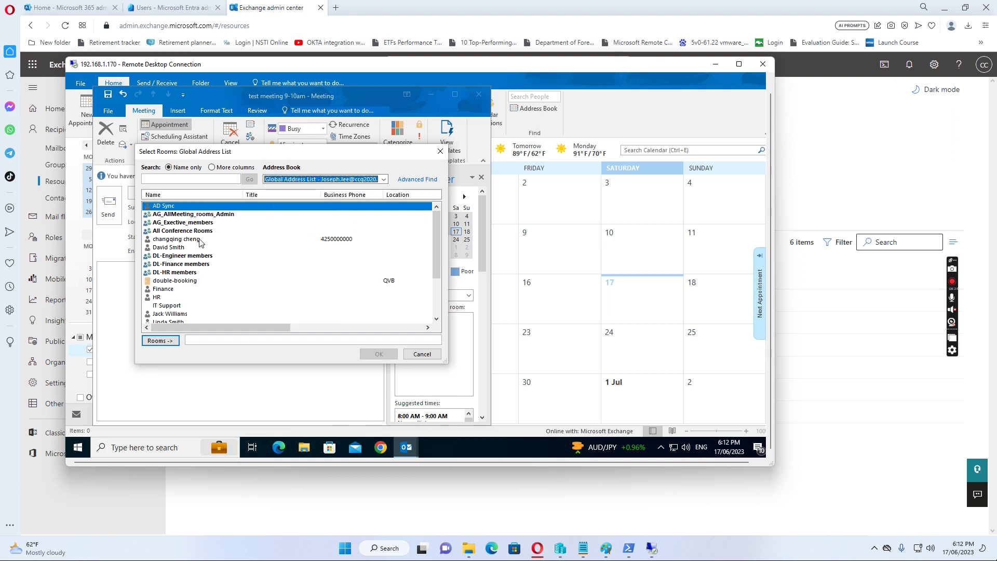
pyautogui.click(182, 283)
pyautogui.click(159, 340)
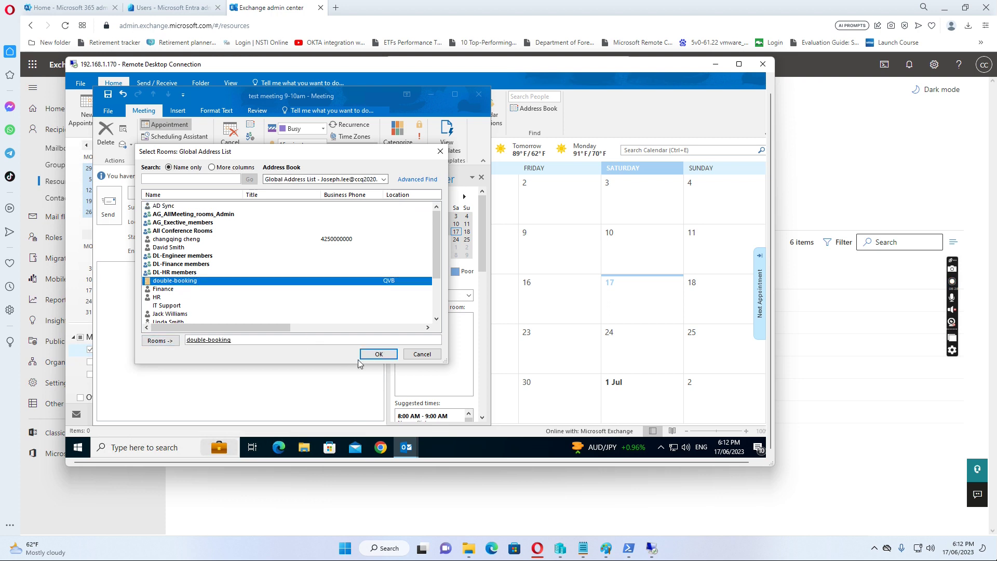
pyautogui.click(378, 354)
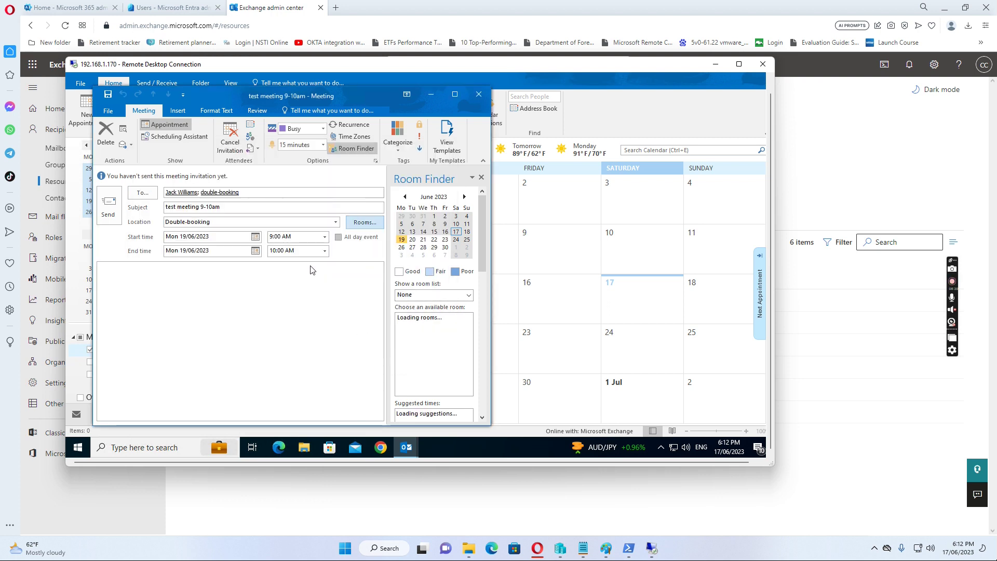
pyautogui.click(109, 212)
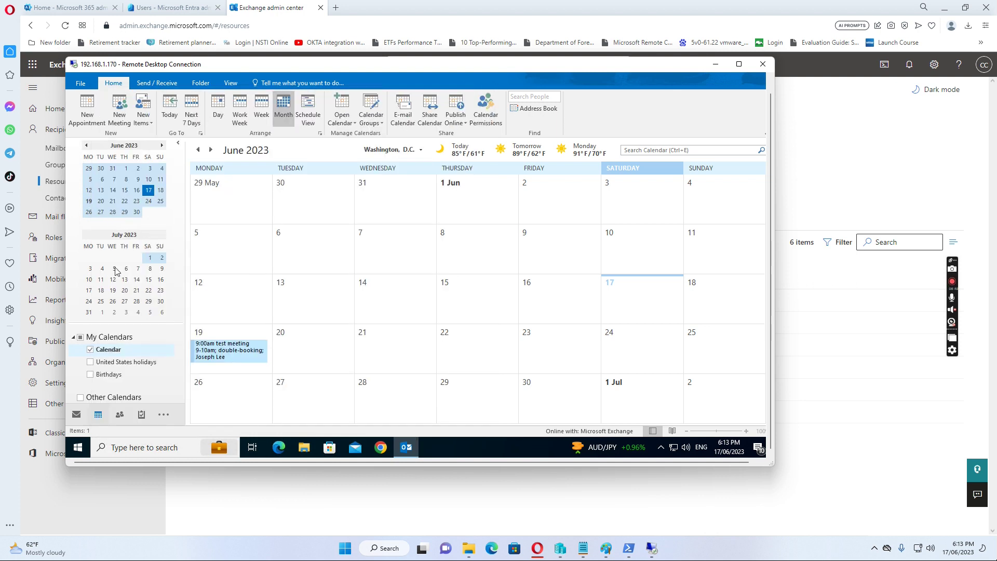
# Step: Read the double-booking room's decline of 'test meeting 9-10am' citing the existing booking
pyautogui.click(76, 414)
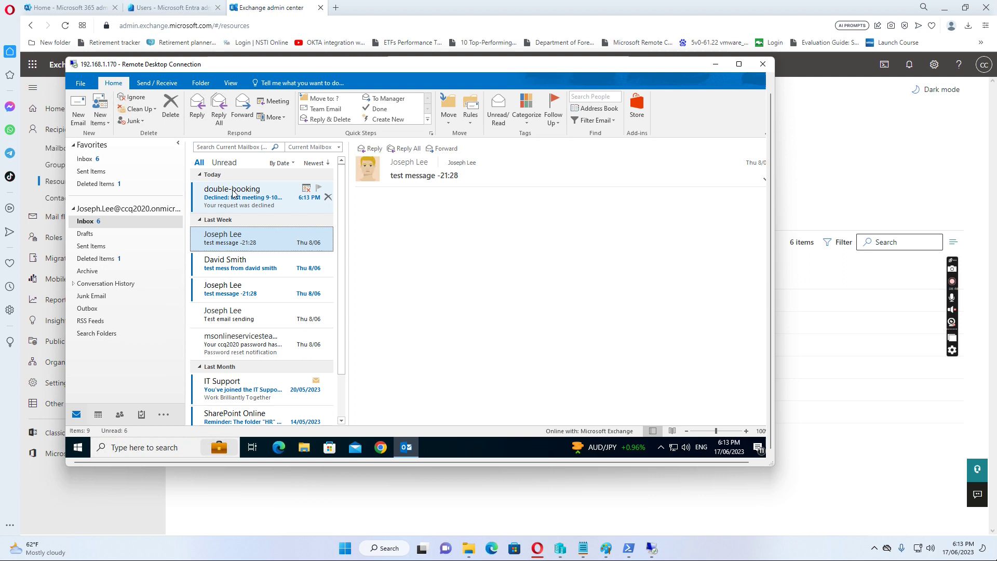
pyautogui.click(240, 203)
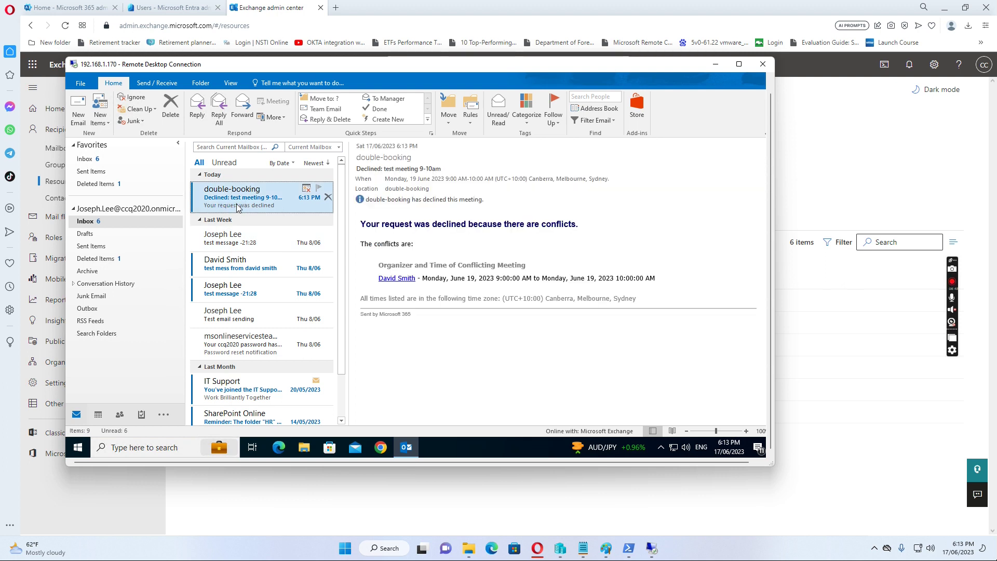
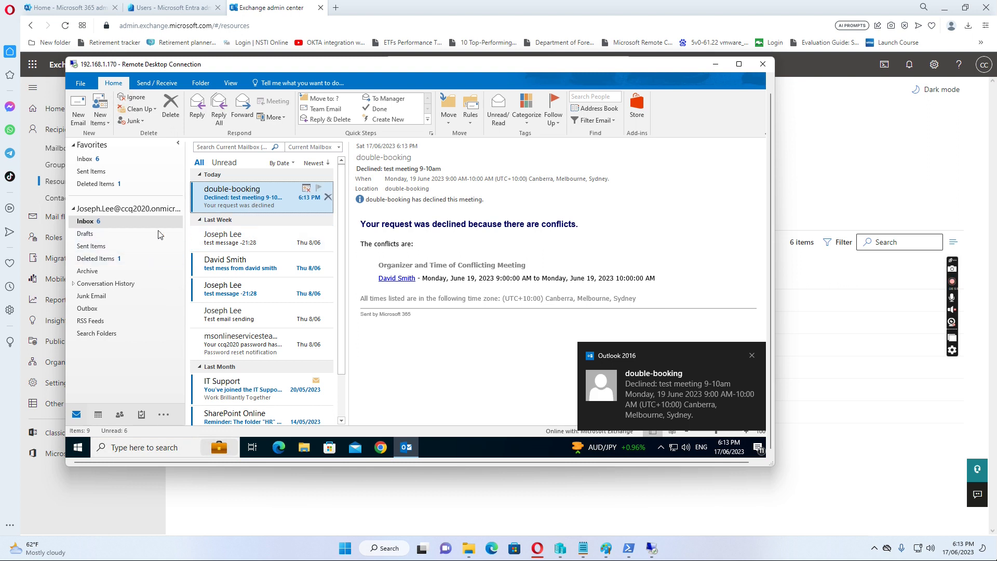
# Step: Cancel the 19 June 9-10am test meeting in the calendar and send the cancellation to attendees
pyautogui.click(99, 414)
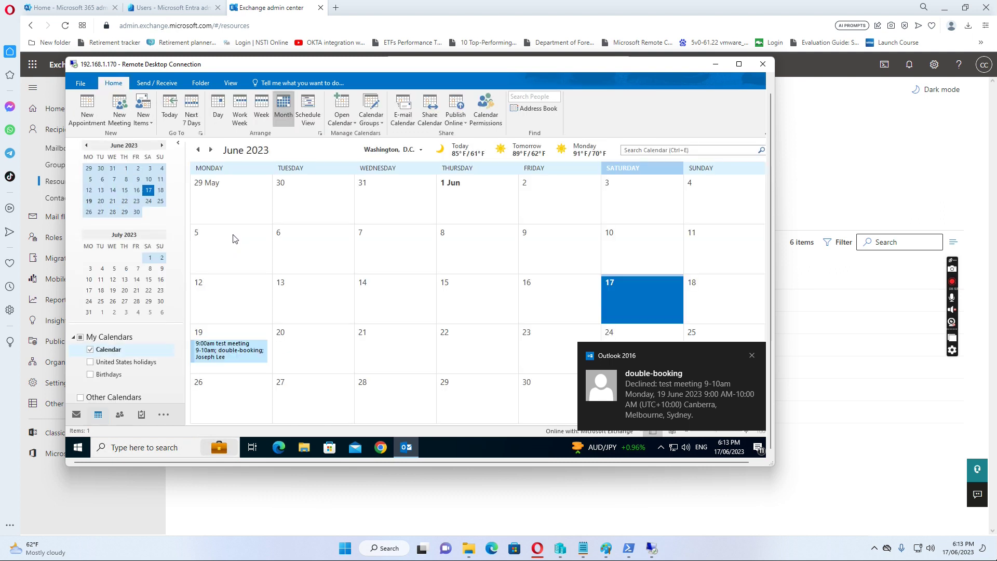
pyautogui.click(216, 350)
pyautogui.rightClick(216, 350)
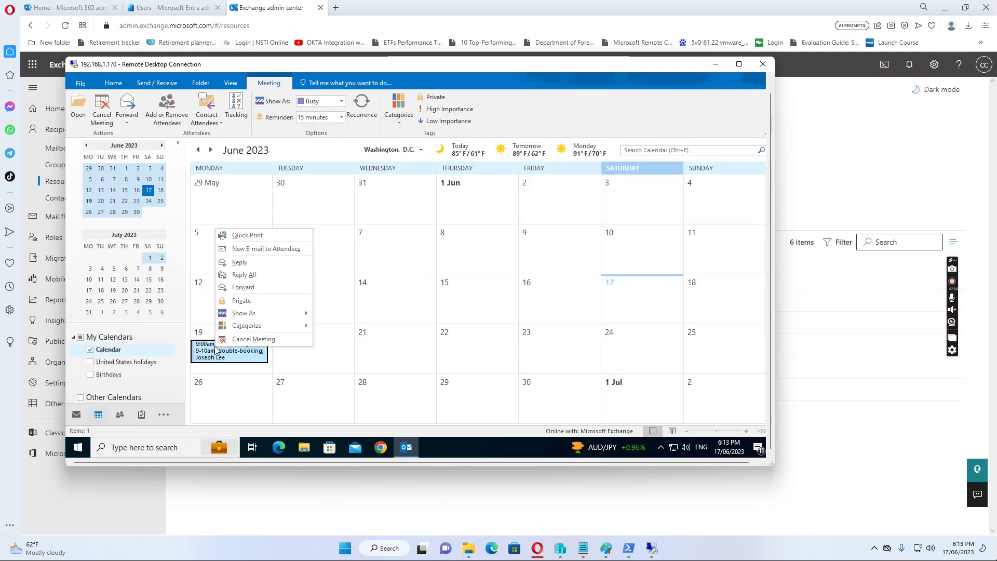
pyautogui.click(251, 339)
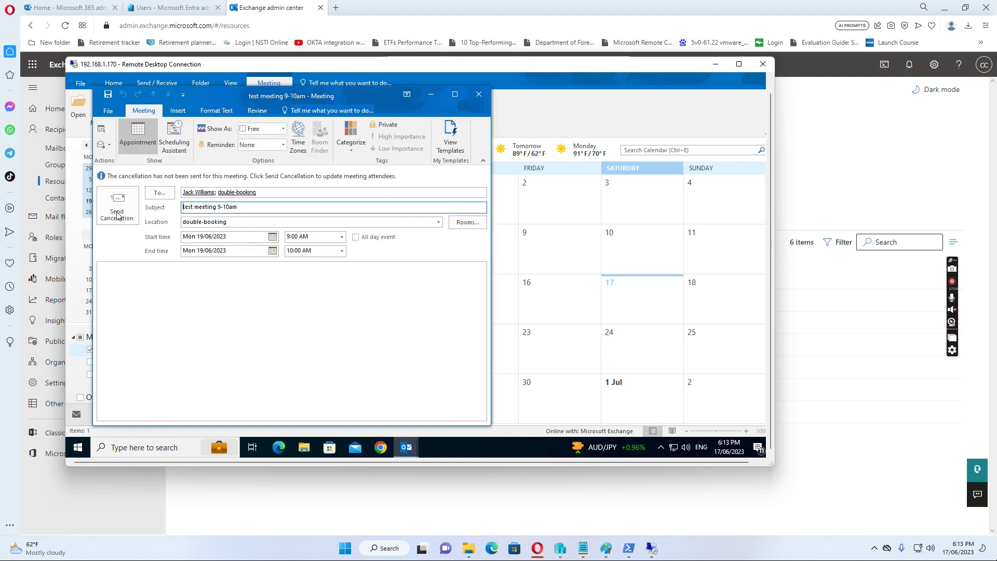
pyautogui.click(117, 205)
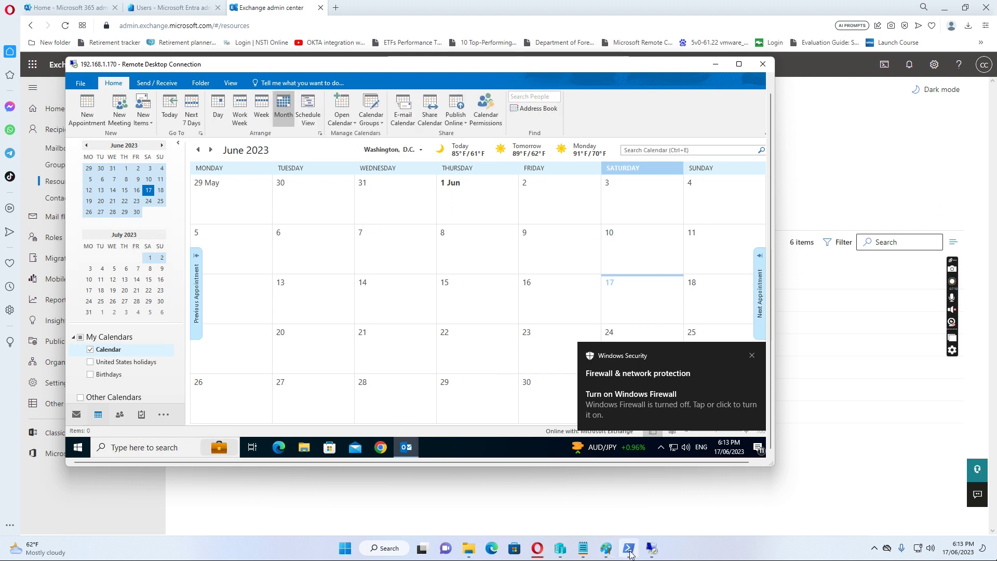
# Step: Paste the Set-CalendarProcessing -AllRequestOutOfPolicy $True -AllRequestInPolicy $True command into PowerShell, removing the duplicate text
pyautogui.click(629, 551)
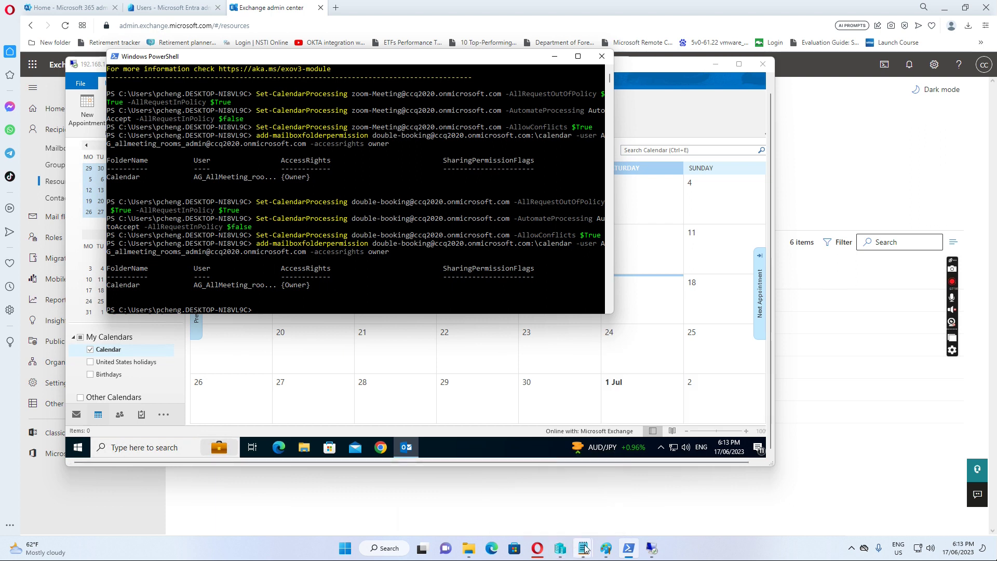
pyautogui.moveTo(582, 548)
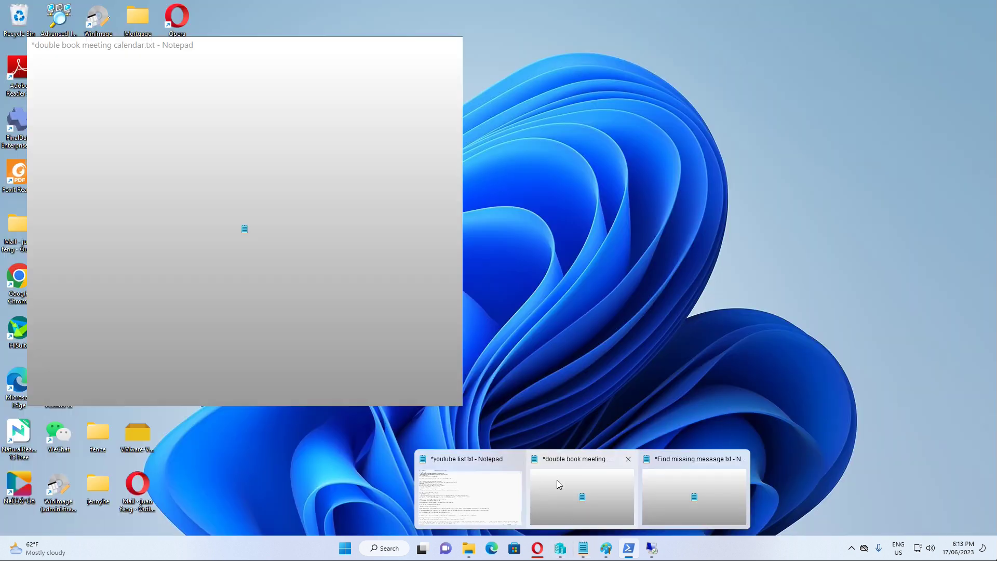
pyautogui.click(556, 480)
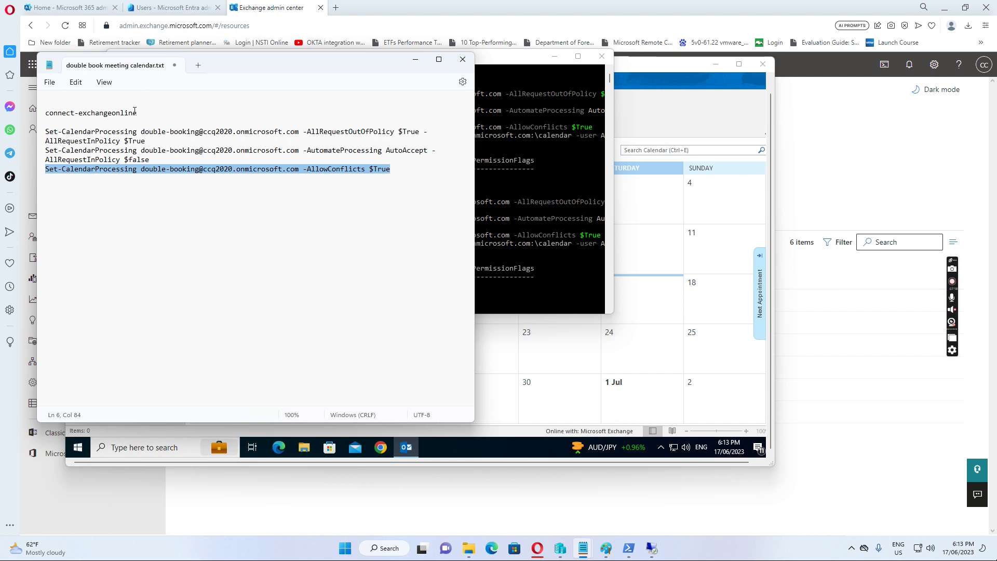
pyautogui.moveTo(139, 113); pyautogui.dragTo(45, 118)
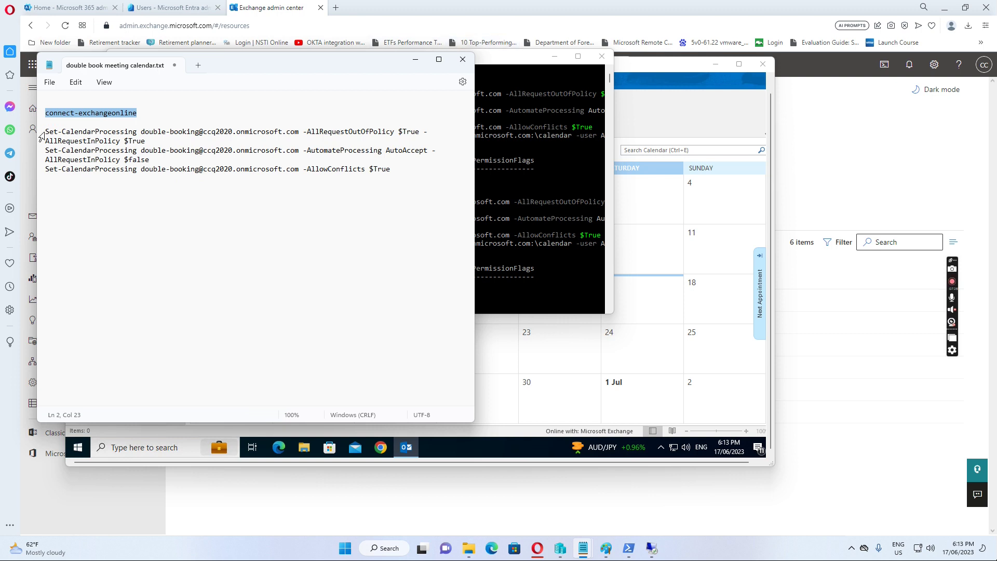
pyautogui.moveTo(46, 130); pyautogui.dragTo(152, 140)
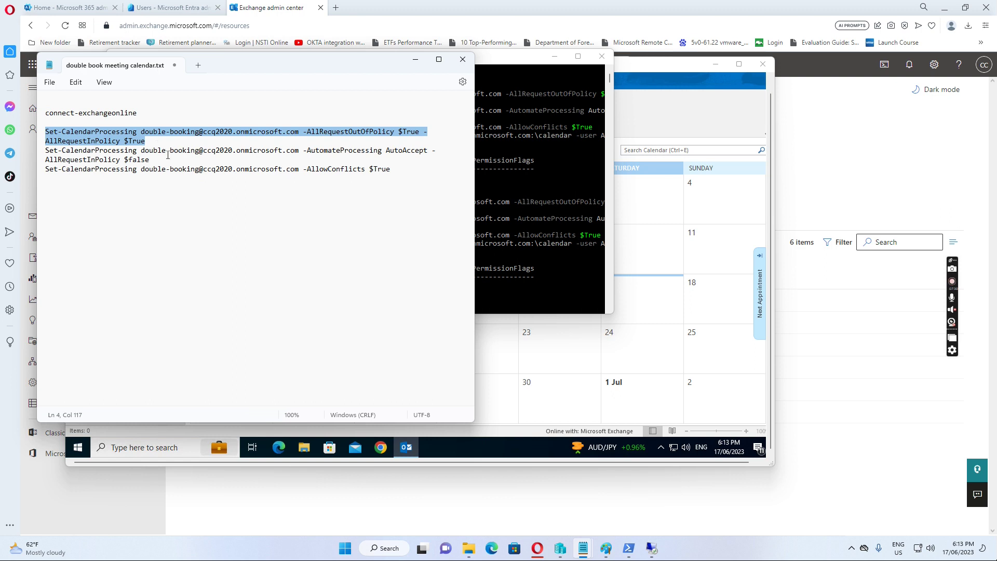
pyautogui.click(484, 286)
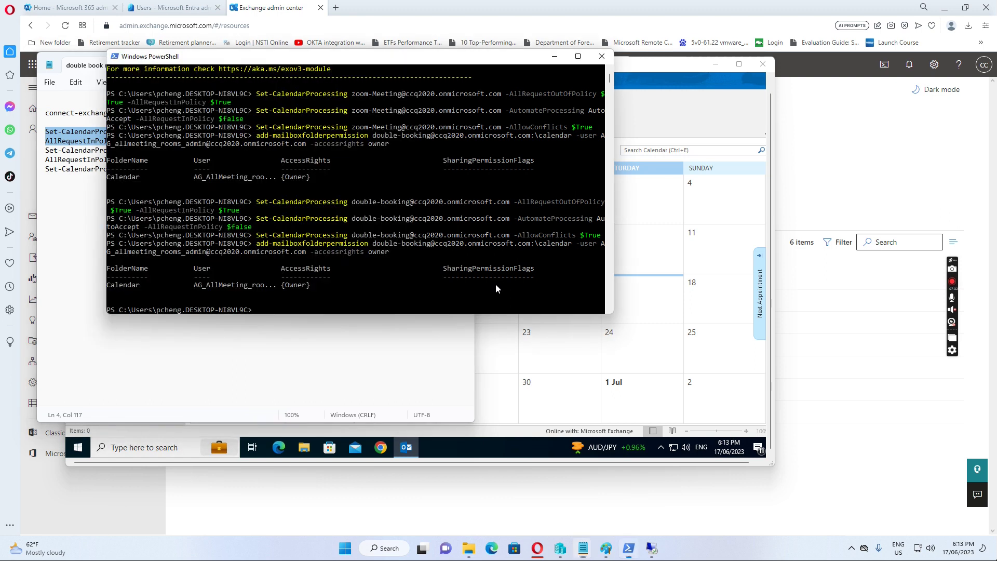
pyautogui.rightClick(318, 305)
pyautogui.rightClick(318, 305)
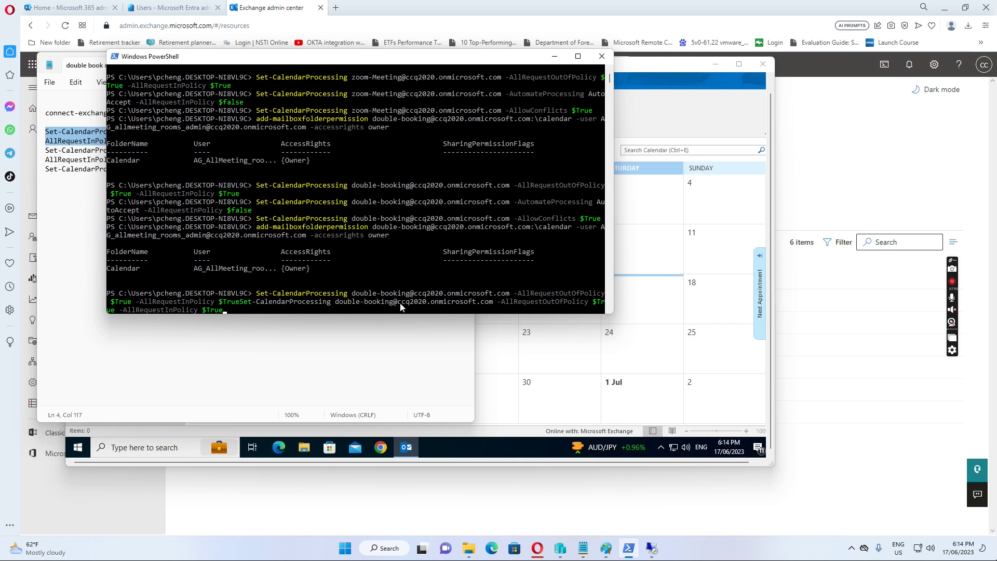
pyautogui.press('BackSpace')
pyautogui.press('BackSpace')
pyautogui.press('BackSpace')
pyautogui.press('BackSpace')
pyautogui.press('BackSpace')
pyautogui.press('BackSpace')
pyautogui.press('BackSpace')
pyautogui.press('BackSpace')
pyautogui.press('BackSpace')
pyautogui.press('BackSpace')
pyautogui.press('BackSpace')
pyautogui.press('BackSpace')
pyautogui.press('BackSpace')
pyautogui.press('BackSpace')
pyautogui.press('BackSpace')
pyautogui.press('BackSpace')
pyautogui.press('BackSpace')
pyautogui.press('BackSpace')
pyautogui.press('BackSpace')
pyautogui.press('BackSpace')
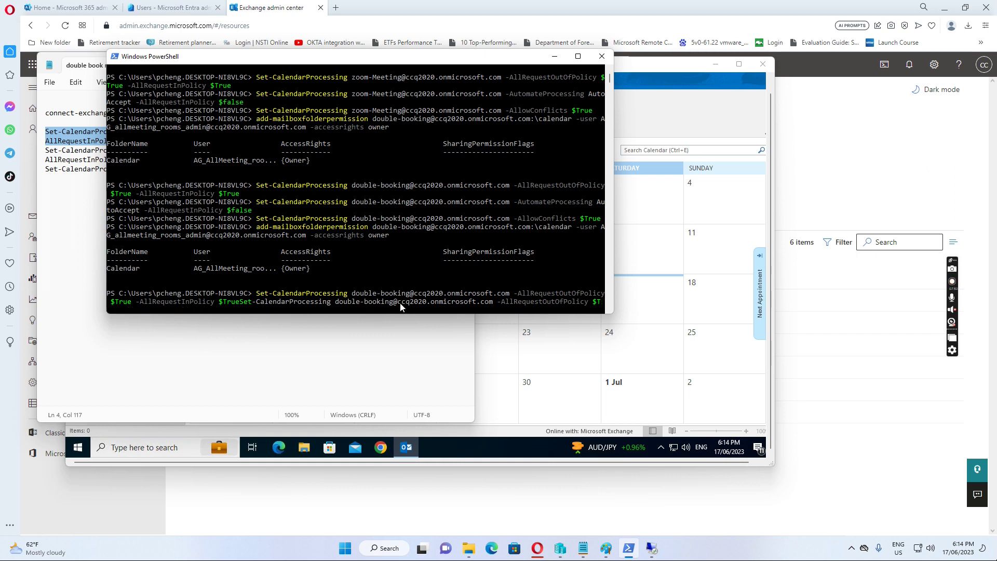
pyautogui.press('BackSpace')
pyautogui.press('BackSpace')
pyautogui.press('BackSpace')
pyautogui.press('BackSpace')
pyautogui.press('BackSpace')
pyautogui.press('BackSpace')
pyautogui.press('BackSpace')
pyautogui.press('BackSpace')
pyautogui.press('BackSpace')
pyautogui.press('BackSpace')
pyautogui.press('BackSpace')
pyautogui.press('BackSpace')
pyautogui.press('BackSpace')
pyautogui.press('BackSpace')
pyautogui.press('BackSpace')
pyautogui.press('BackSpace')
pyautogui.press('BackSpace')
pyautogui.press('BackSpace')
pyautogui.press('BackSpace')
pyautogui.press('BackSpace')
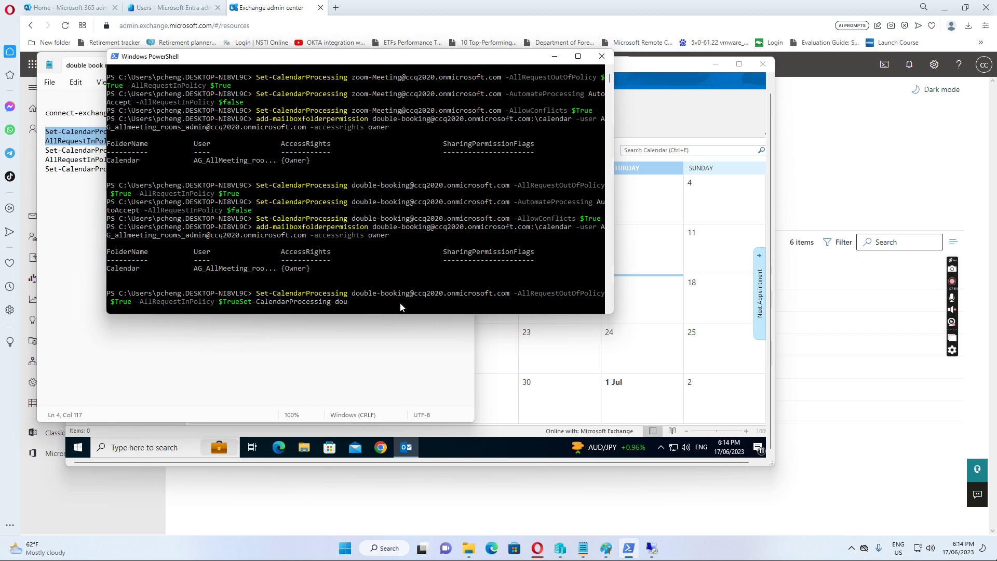
pyautogui.press('BackSpace')
pyautogui.press('BackSpace')
pyautogui.press('BackSpace')
pyautogui.press('BackSpace')
pyautogui.press('BackSpace')
pyautogui.press('BackSpace')
pyautogui.press('BackSpace')
pyautogui.press('BackSpace')
pyautogui.press('BackSpace')
pyautogui.press('BackSpace')
pyautogui.press('BackSpace')
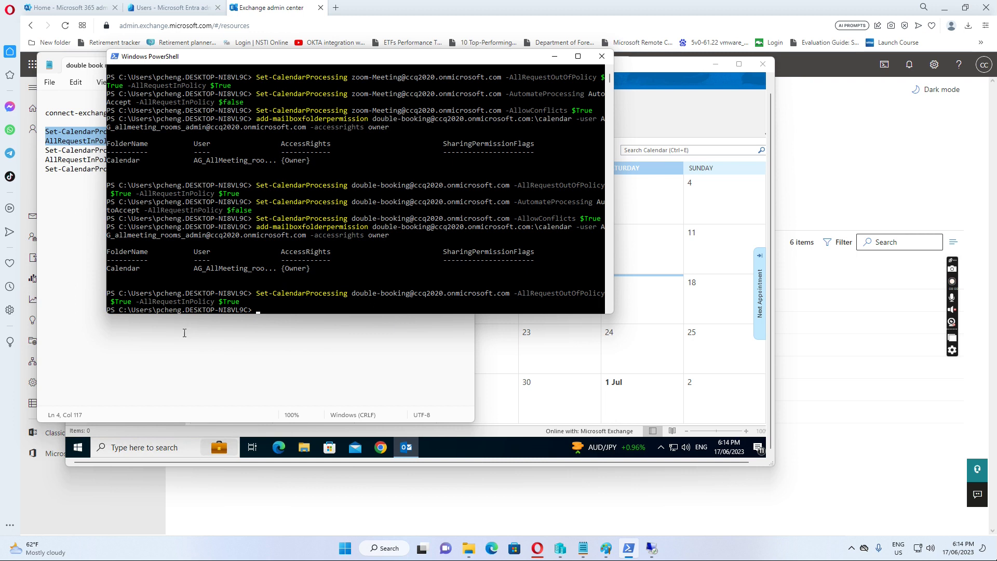
# Step: Copy the -AutomateProcessing AutoAccept command from Notepad and run it in PowerShell
pyautogui.click(45, 222)
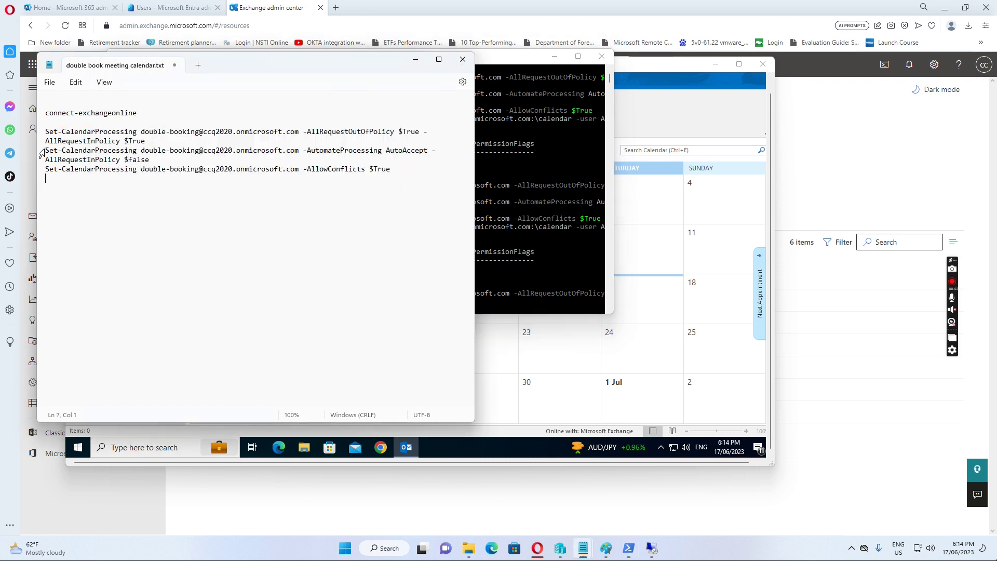
pyautogui.moveTo(42, 152); pyautogui.dragTo(47, 166)
pyautogui.press('cmd+c')
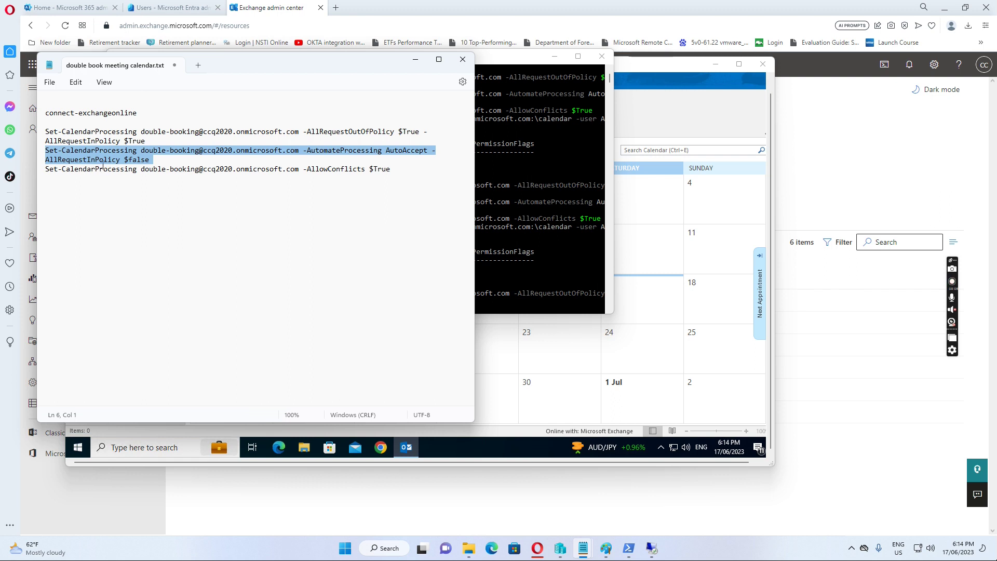
pyautogui.click(506, 304)
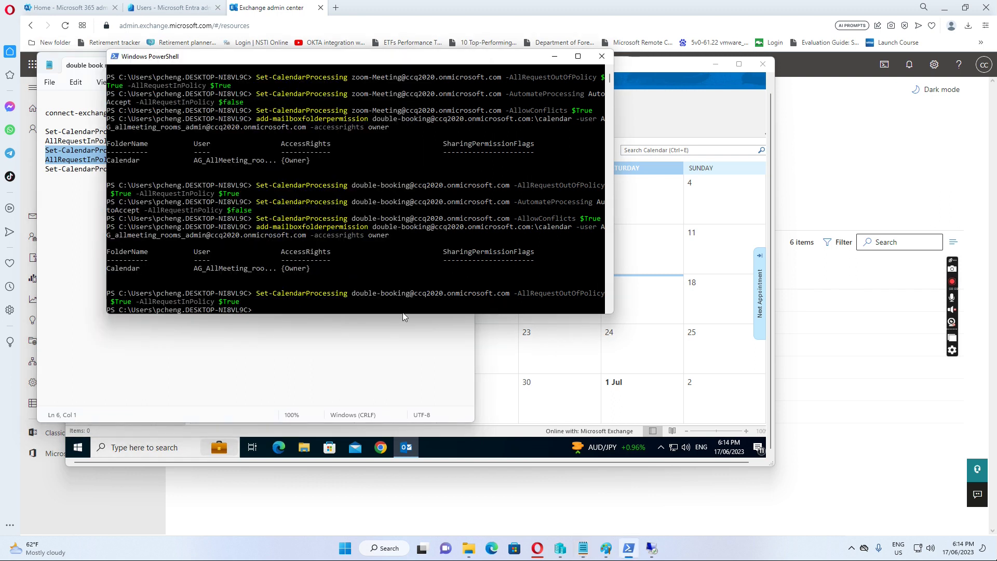
pyautogui.rightClick(352, 310)
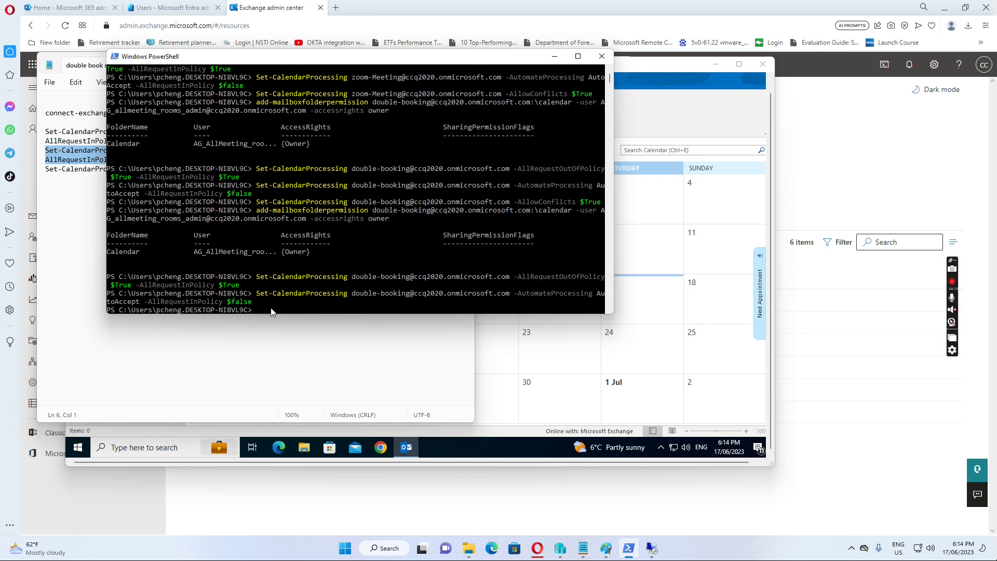
# Step: Run the -AllowConflicts $True command in PowerShell, then minimize the console
pyautogui.click(73, 231)
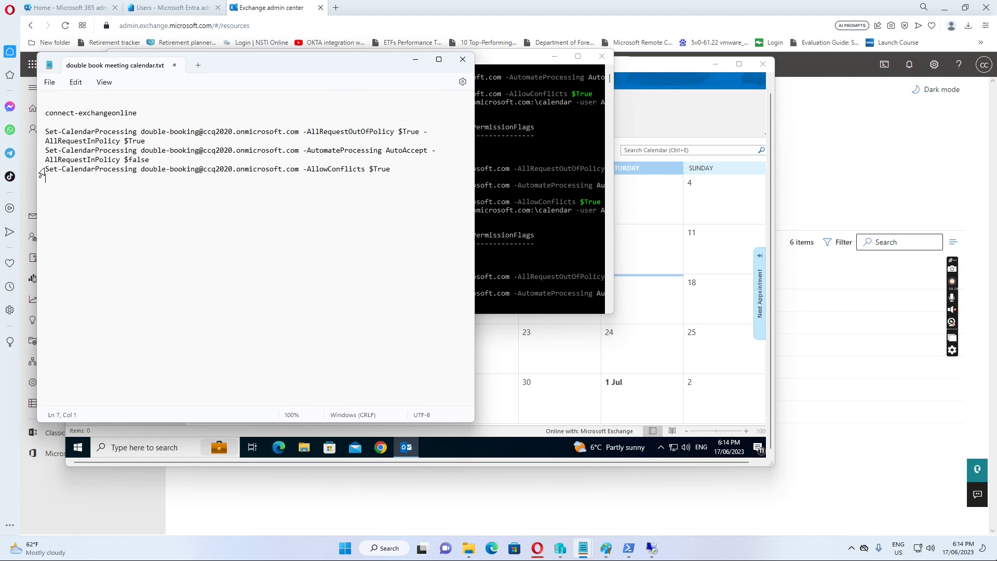
pyautogui.moveTo(46, 173); pyautogui.dragTo(392, 185)
pyautogui.press('cmd+c')
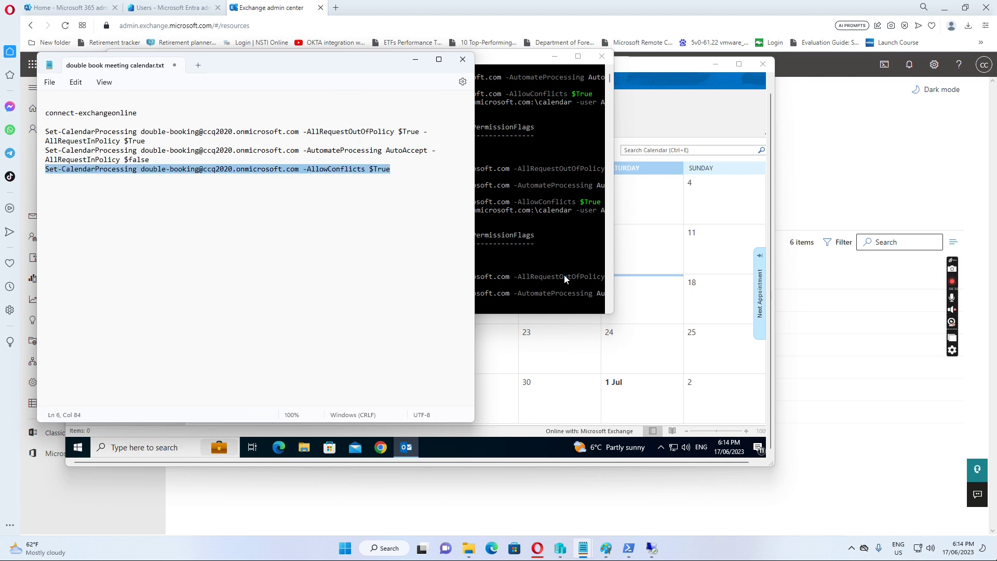
pyautogui.click(523, 312)
pyautogui.rightClick(354, 311)
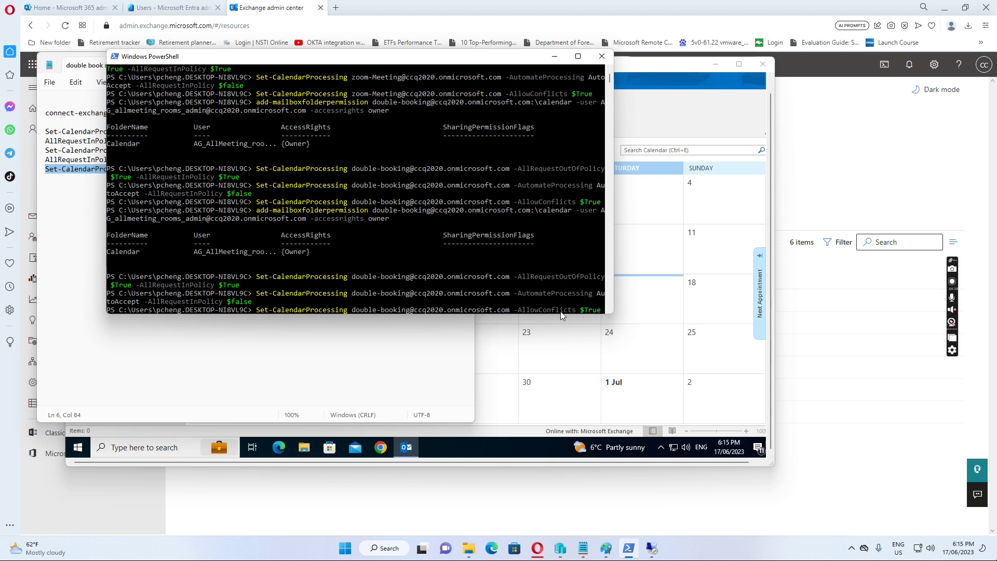
pyautogui.press('Return')
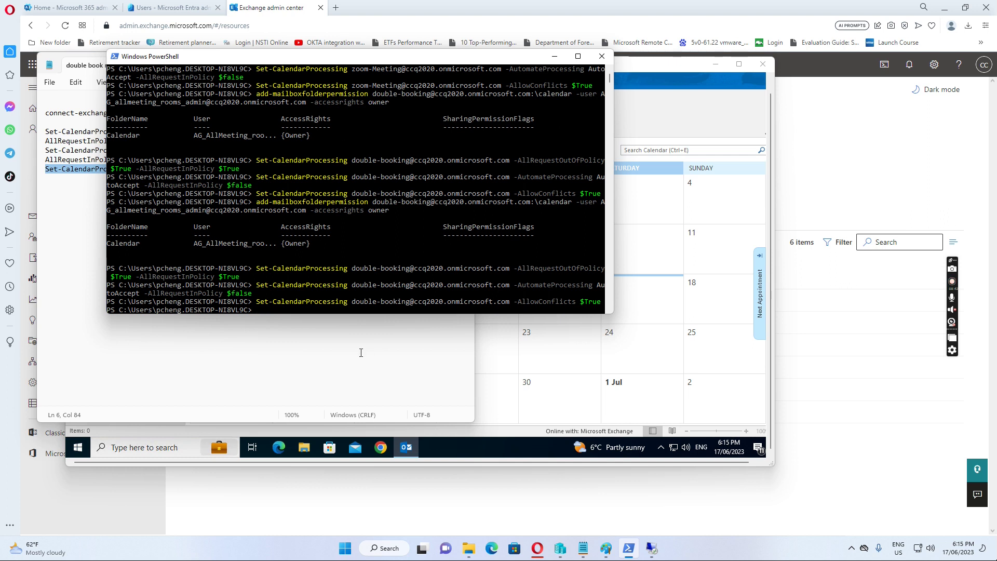
pyautogui.click(553, 57)
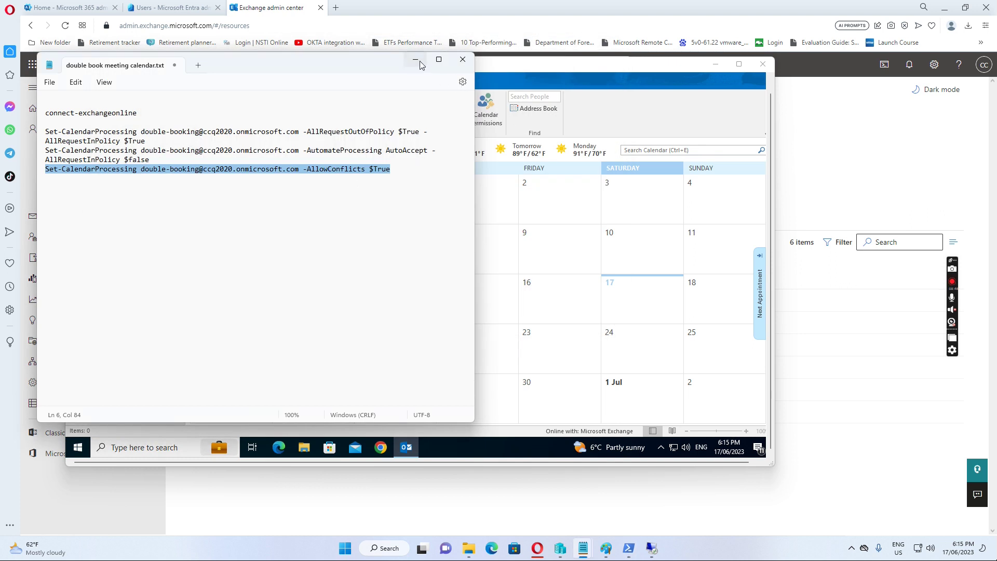
# Step: Start a new meeting request on Monday 19 June in the Outlook calendar
pyautogui.click(415, 59)
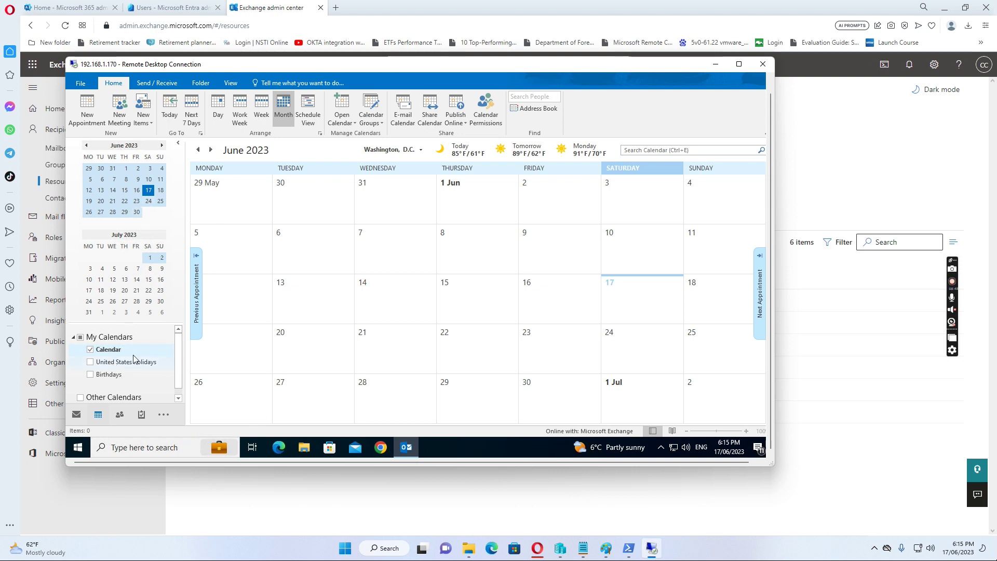
pyautogui.click(226, 350)
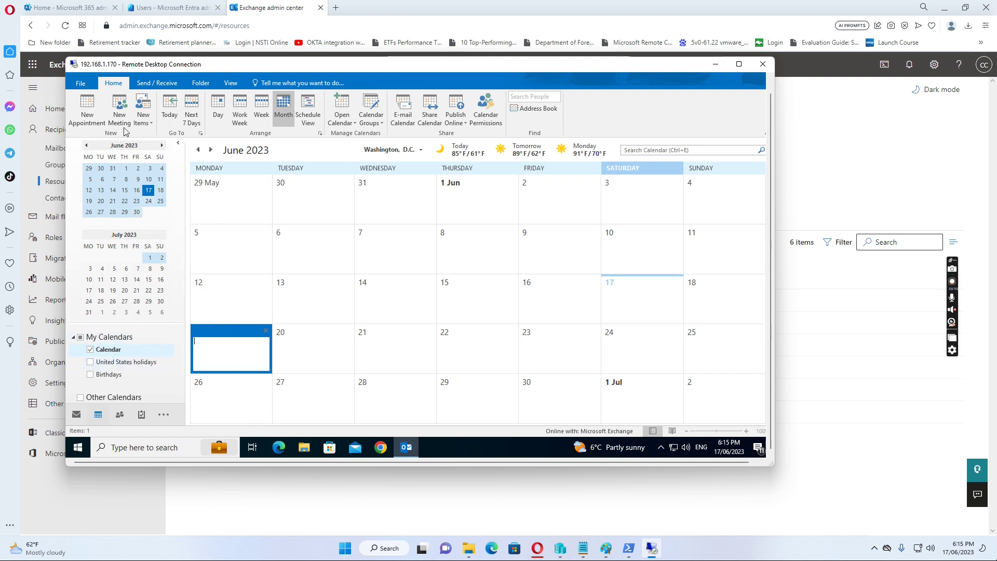
pyautogui.click(120, 109)
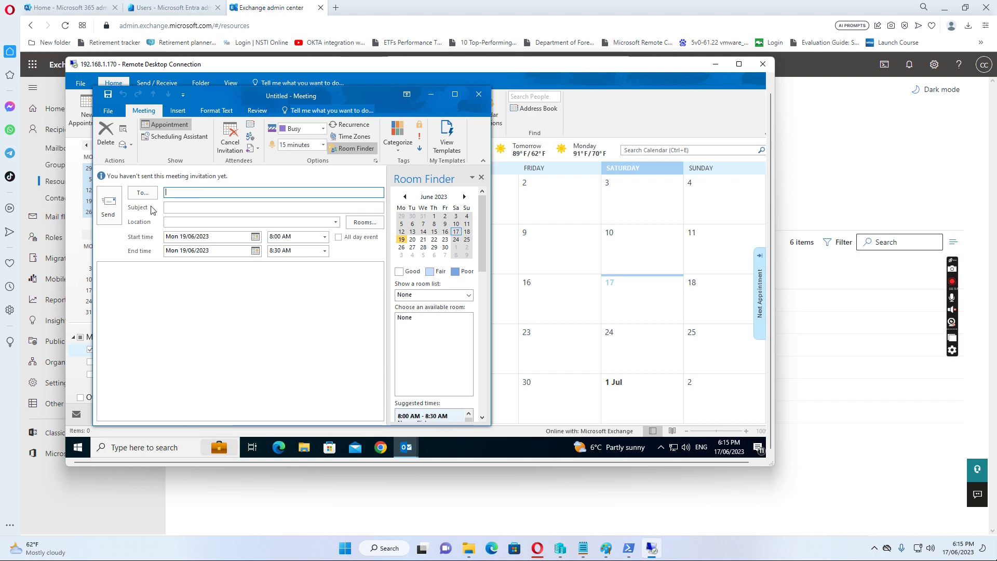
# Step: Invite the colleague from the To autocomplete and enter the subject 'test meeting from 9-10am'
pyautogui.write('jac')
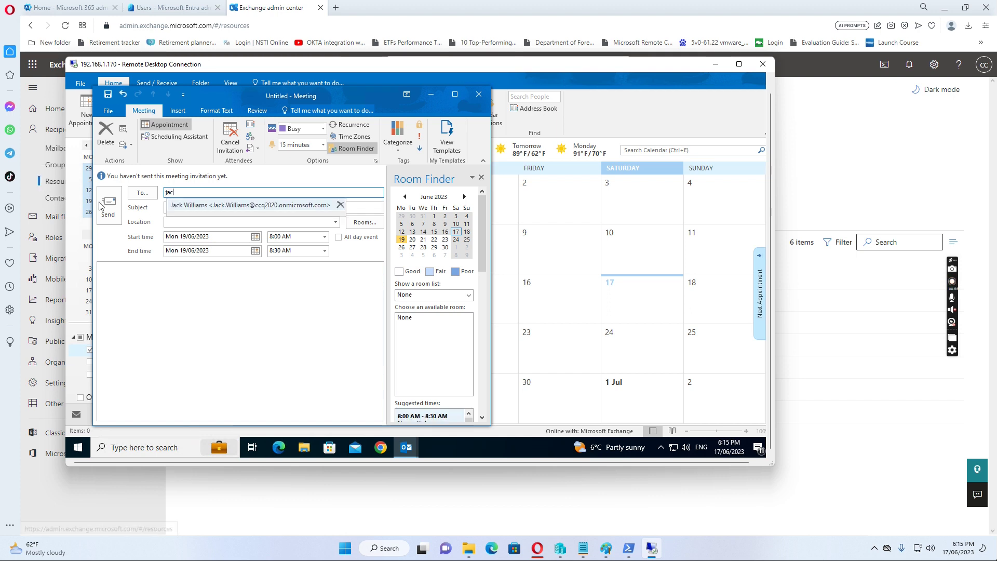
pyautogui.click(188, 205)
pyautogui.click(175, 206)
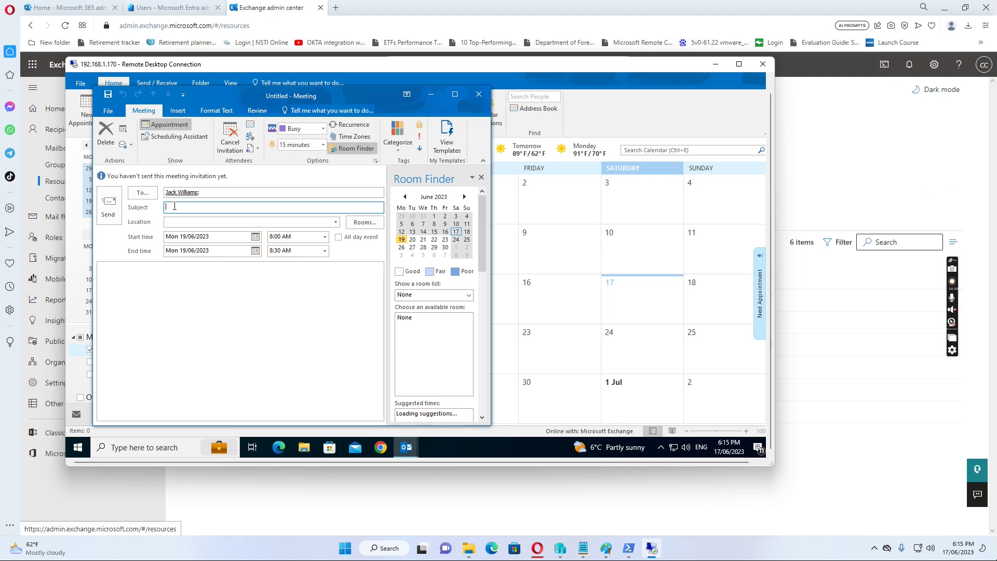
pyautogui.write('test')
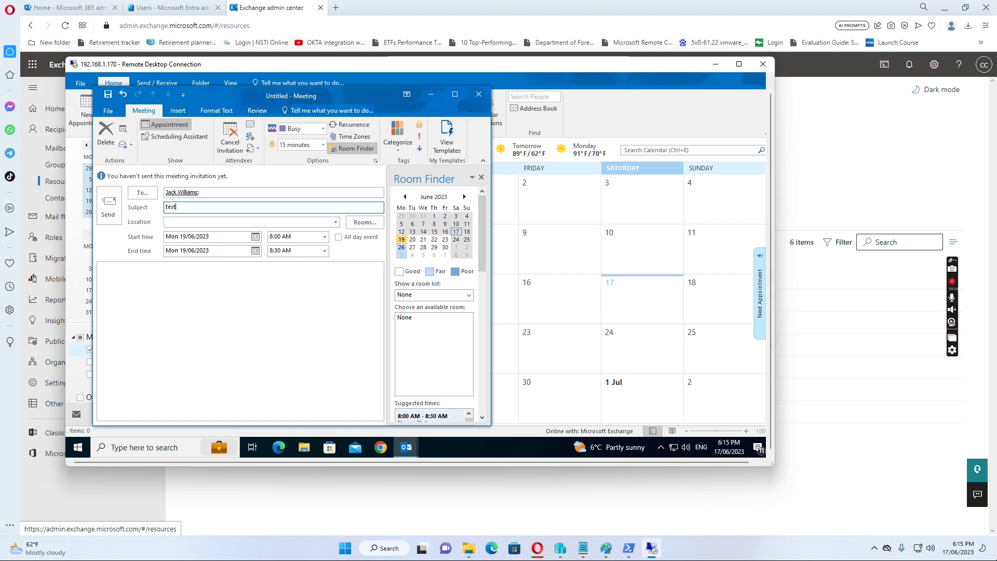
pyautogui.write(' meeting from 9-10am')
# Step: Add the double-booking room from the Global Address List as the meeting's room
pyautogui.click(364, 222)
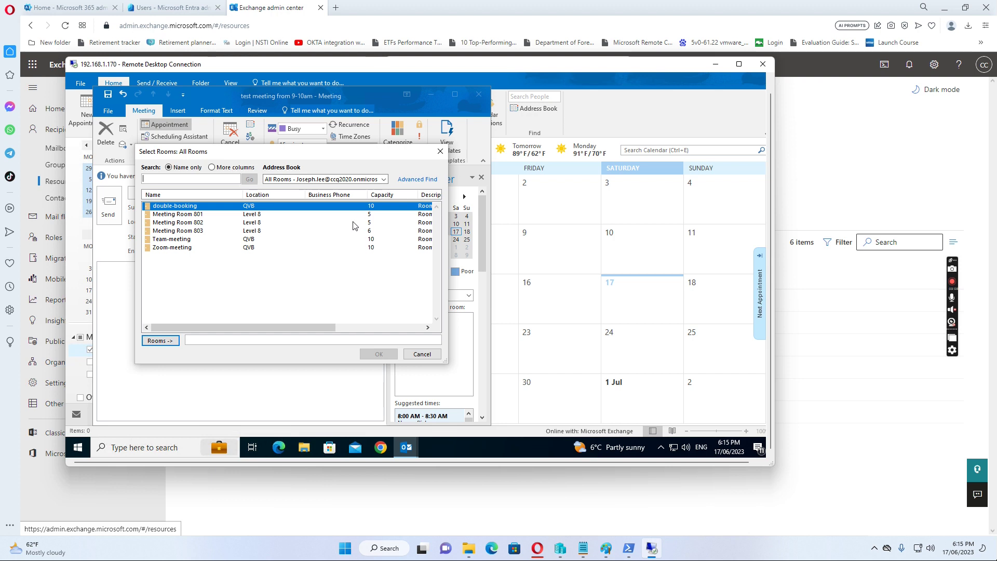
pyautogui.click(384, 179)
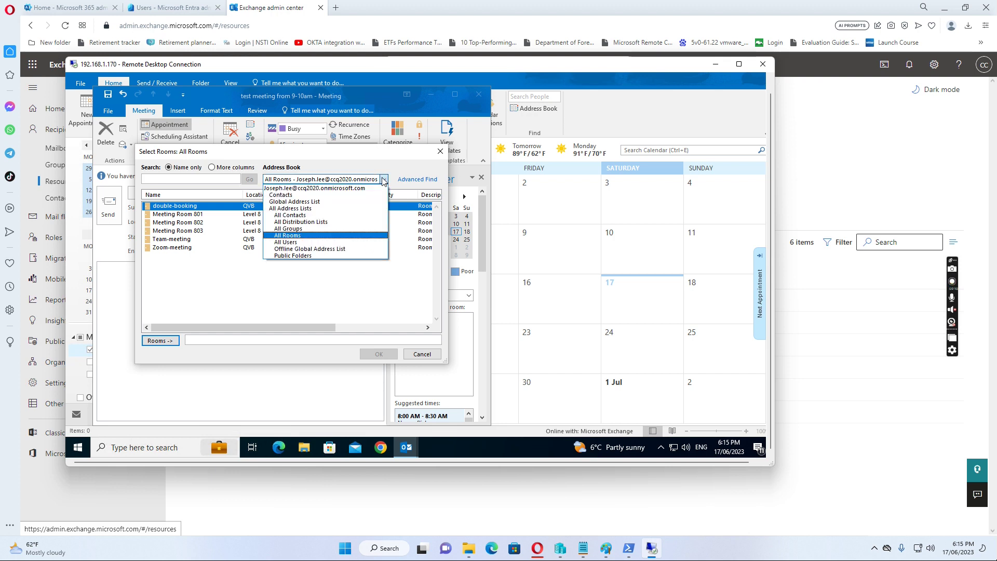
pyautogui.click(301, 201)
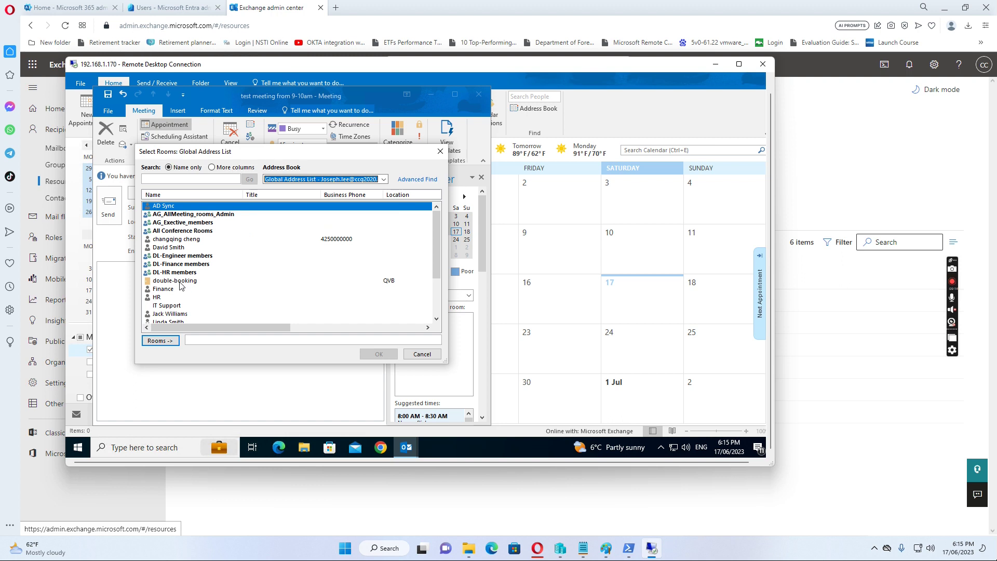
pyautogui.click(177, 281)
pyautogui.click(169, 341)
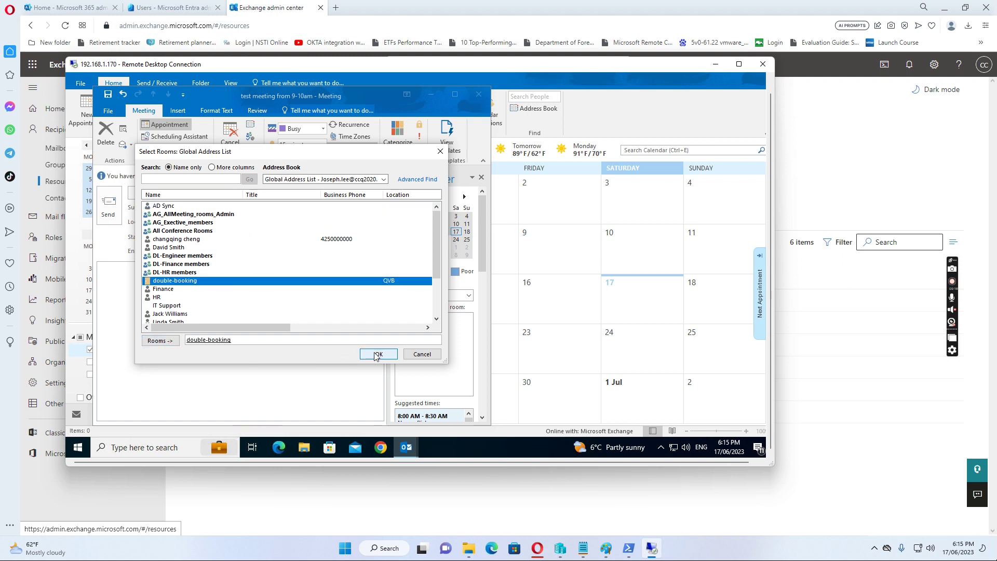
pyautogui.press('Return')
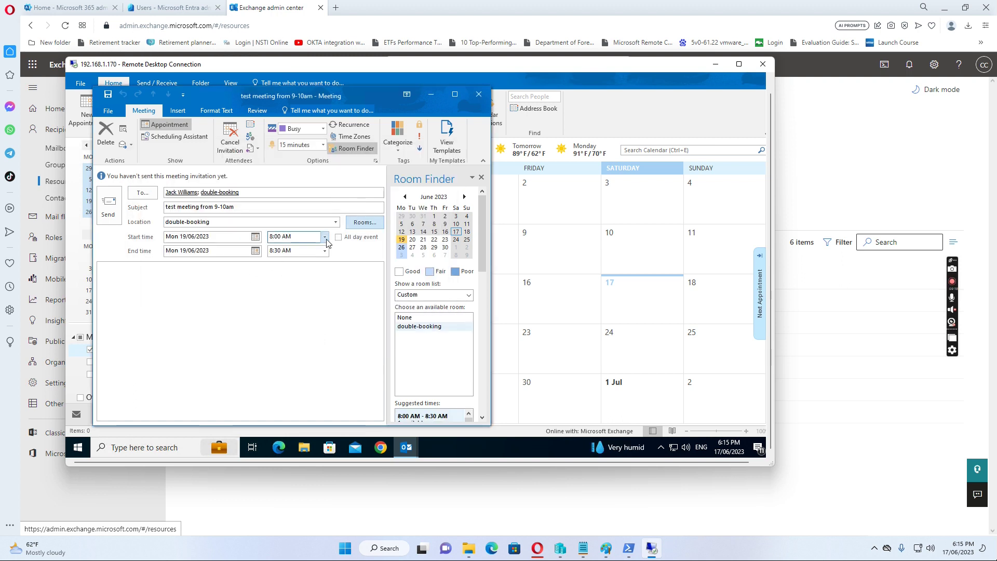
# Step: Set the meeting to 9:00–10:00 AM and send the invitation
pyautogui.click(324, 237)
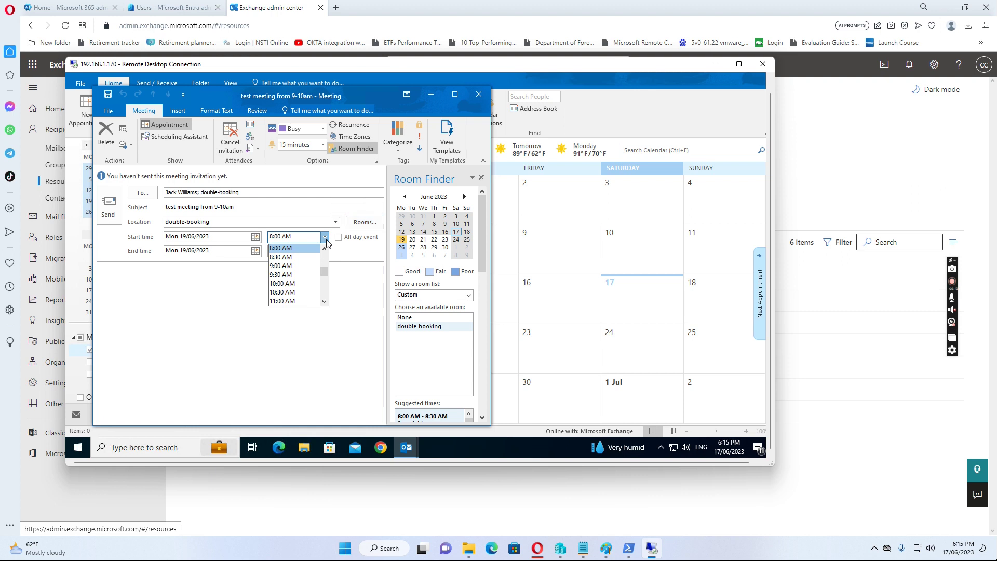
pyautogui.click(283, 266)
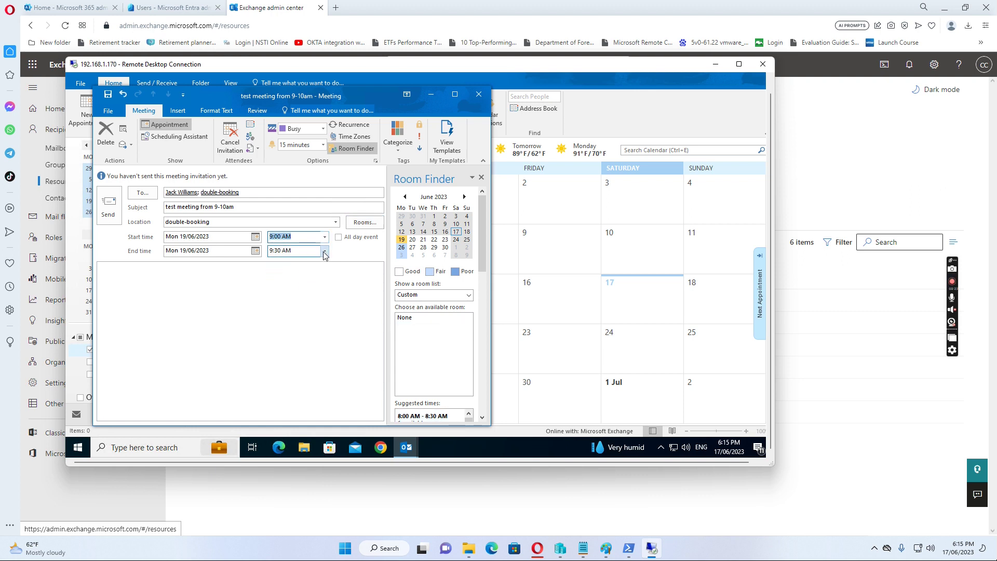
pyautogui.click(325, 251)
pyautogui.click(274, 281)
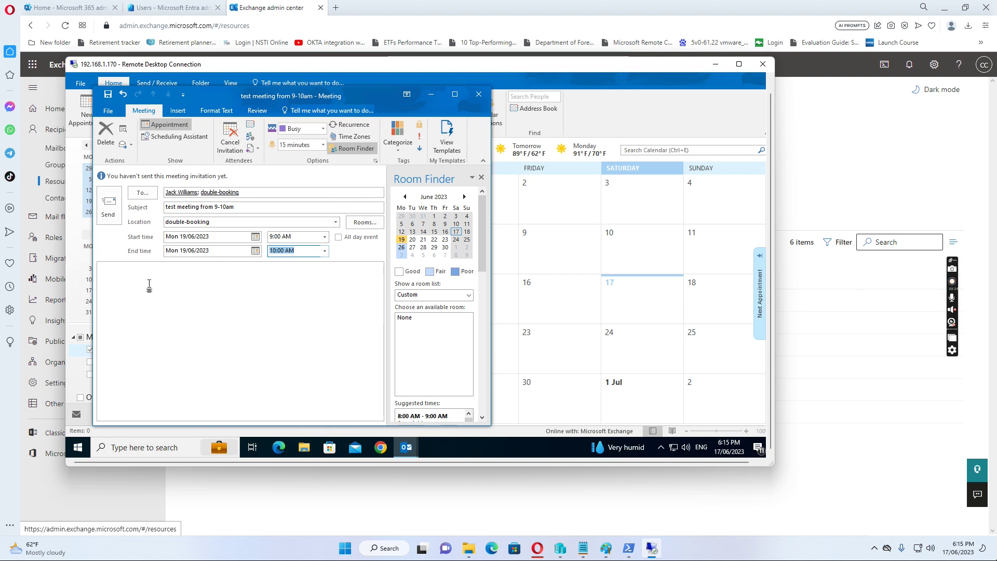
pyautogui.click(109, 213)
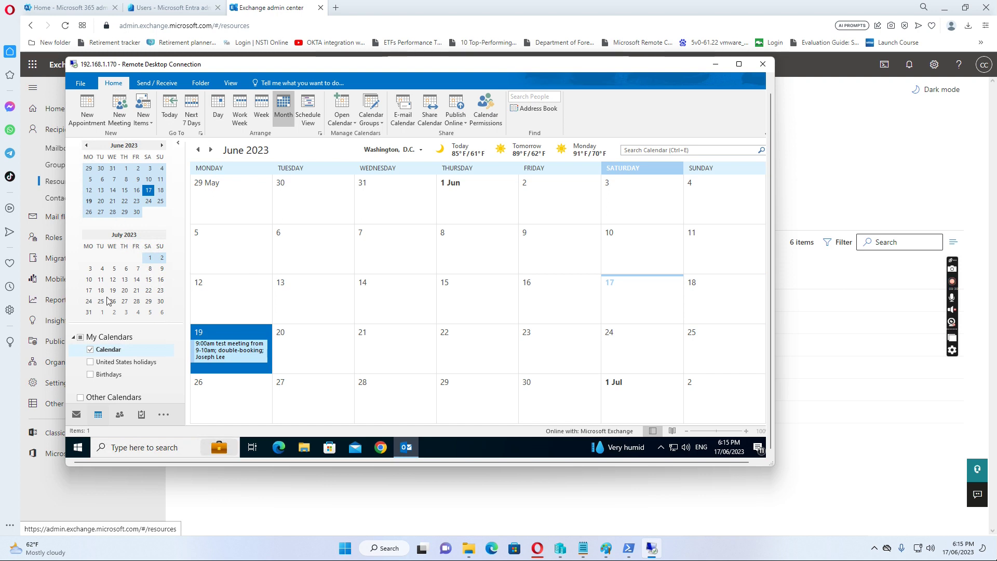
# Step: Open the double-booking room's Accepted reply in the Inbox
pyautogui.click(77, 415)
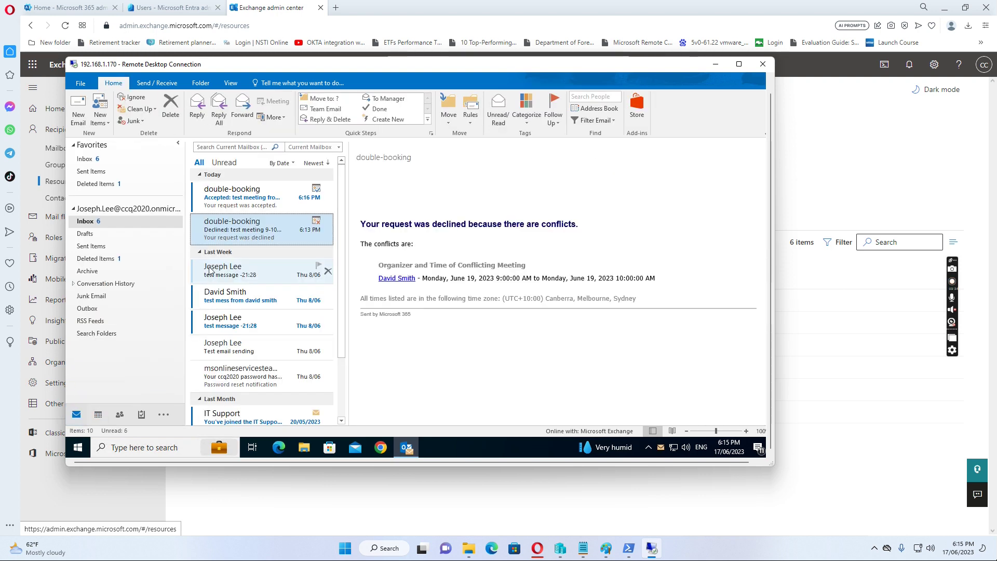
pyautogui.click(217, 198)
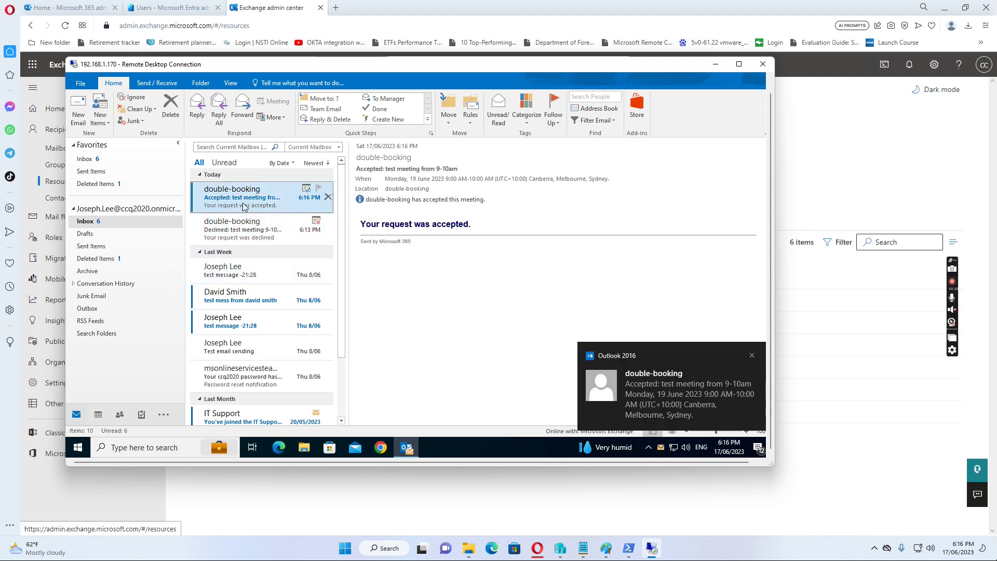
# Step: Sign out of the remote Windows session from the Start menu's account options
pyautogui.click(78, 449)
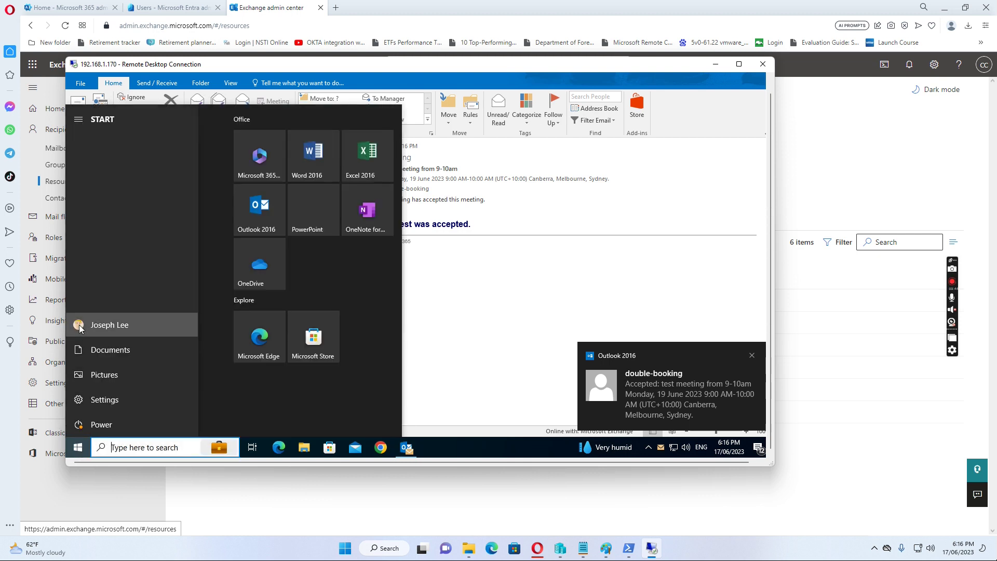
pyautogui.click(81, 325)
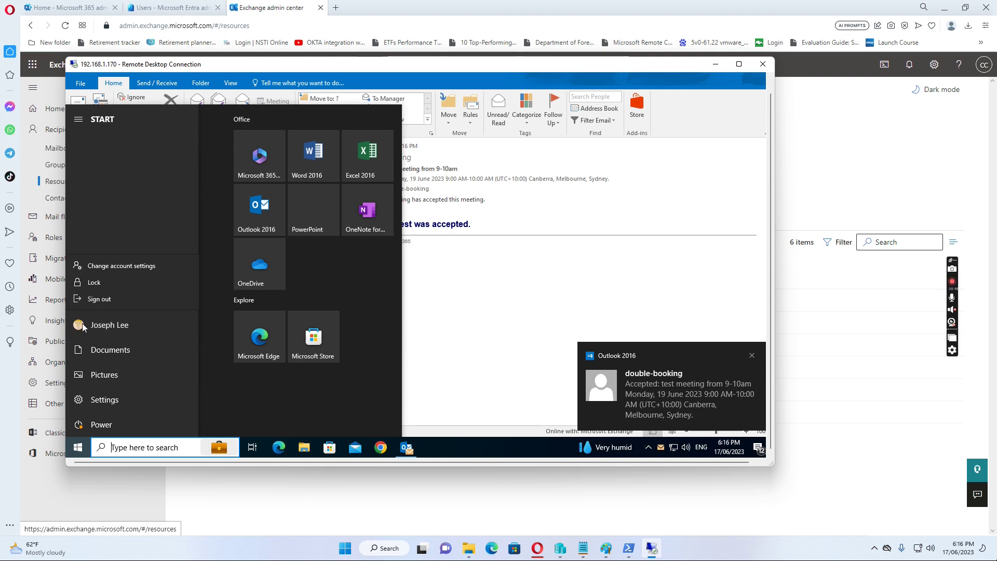
pyautogui.click(98, 300)
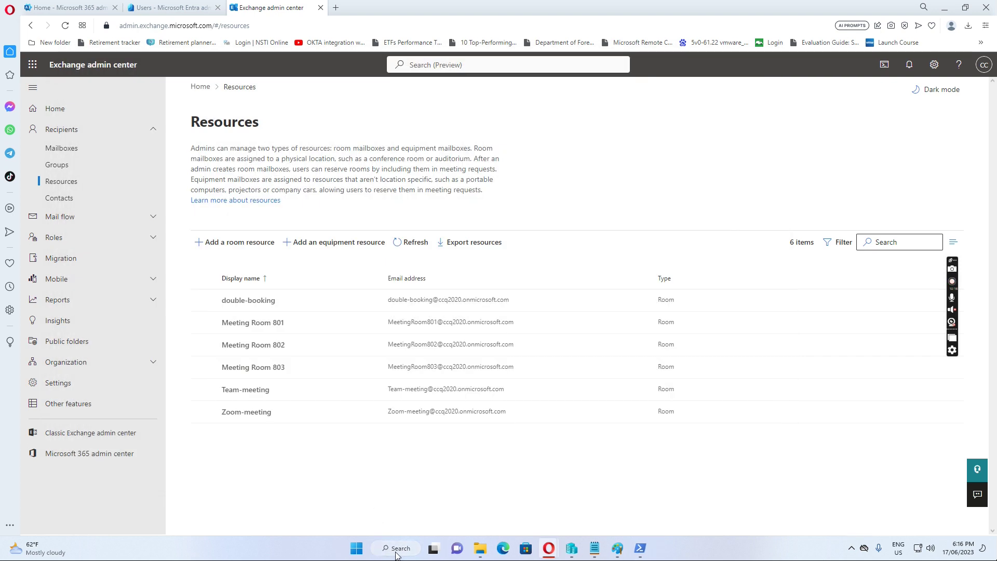
# Step: Launch Remote Desktop Connection via mstsc and connect to 192.168.1.170
pyautogui.click(397, 550)
pyautogui.write('m')
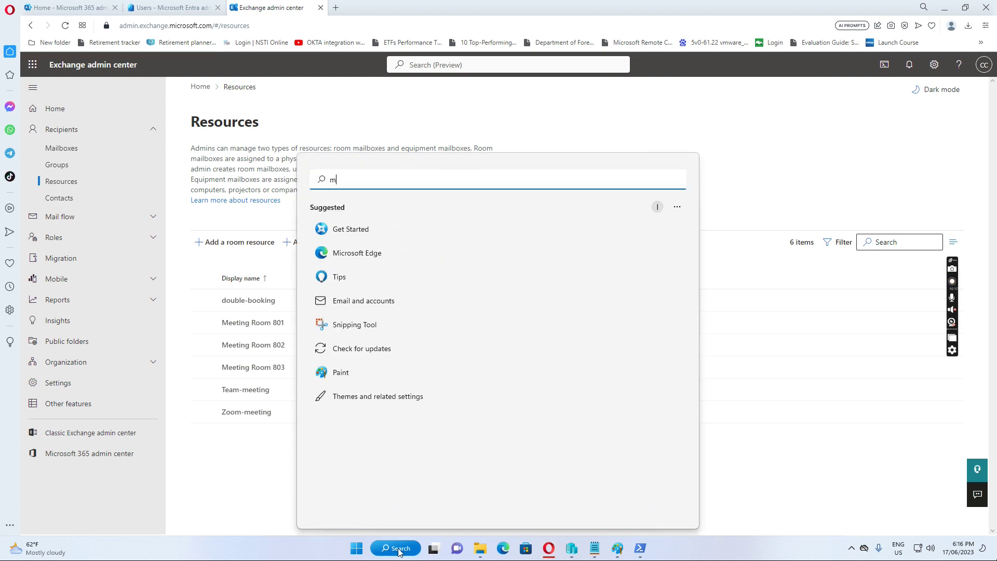
pyautogui.write('stsc')
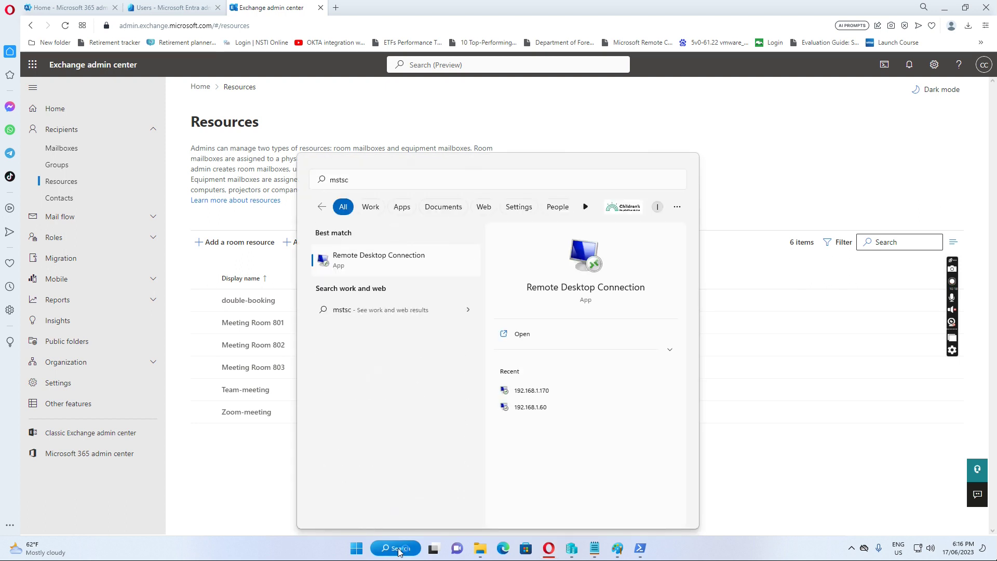
pyautogui.press('Return')
pyautogui.click(535, 220)
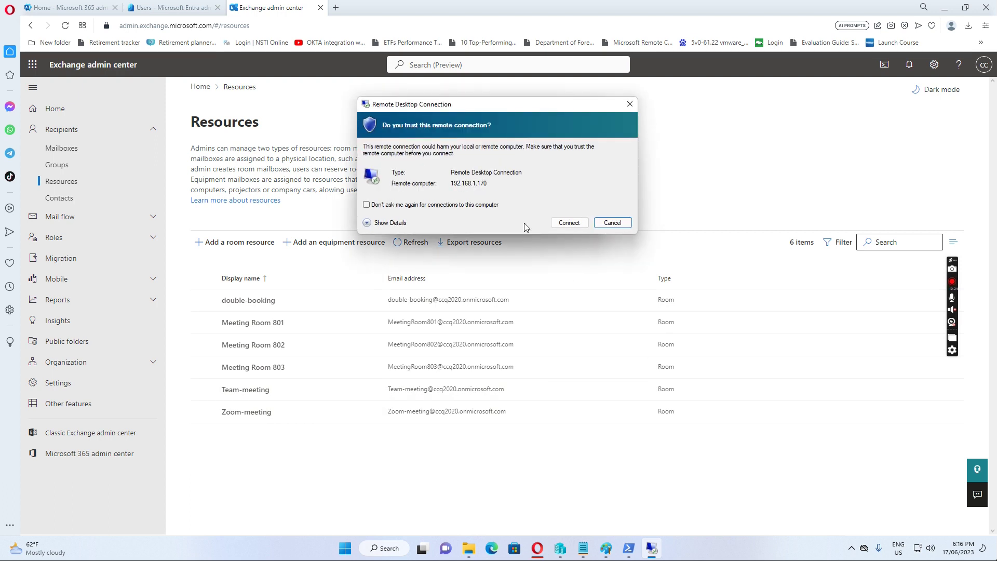
pyautogui.click(551, 223)
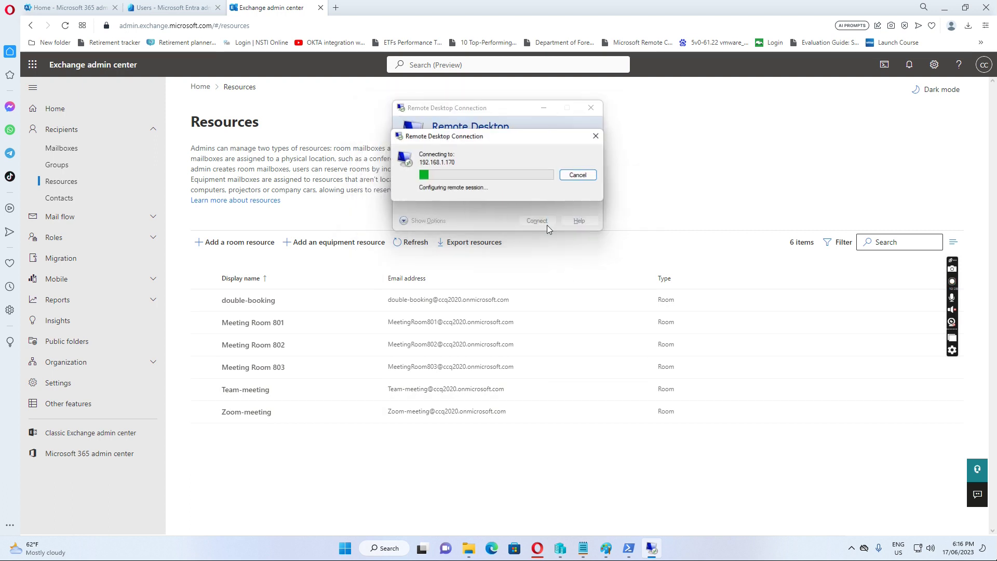
# Step: Sign in with a different account's username and password, accepting the certificate warning
pyautogui.click(424, 227)
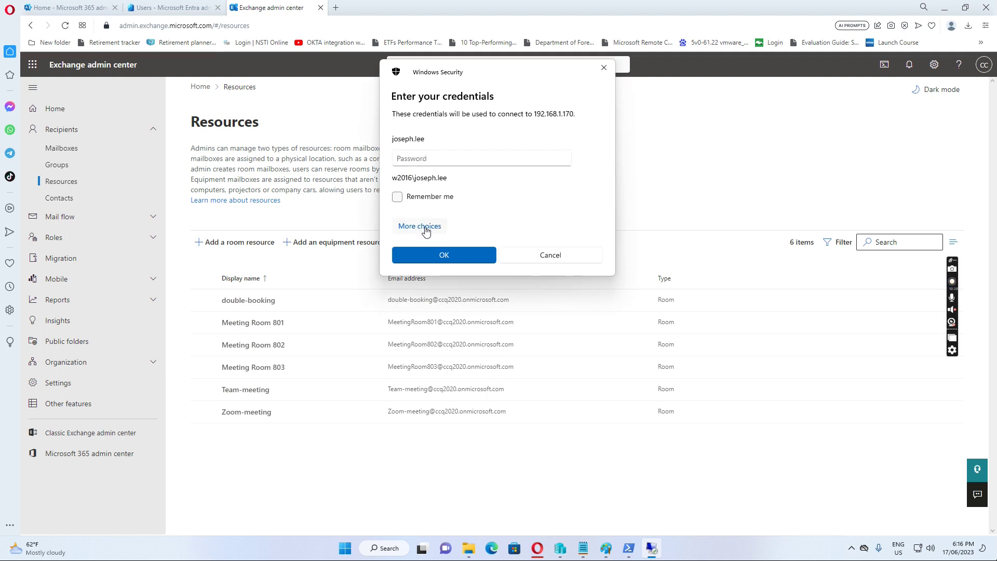
pyautogui.click(453, 289)
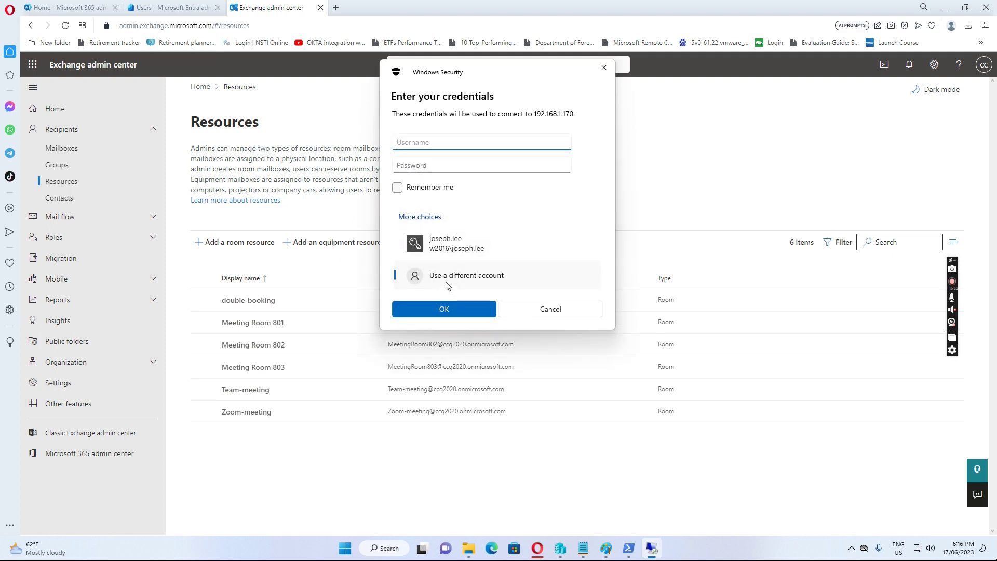
pyautogui.press('Tab')
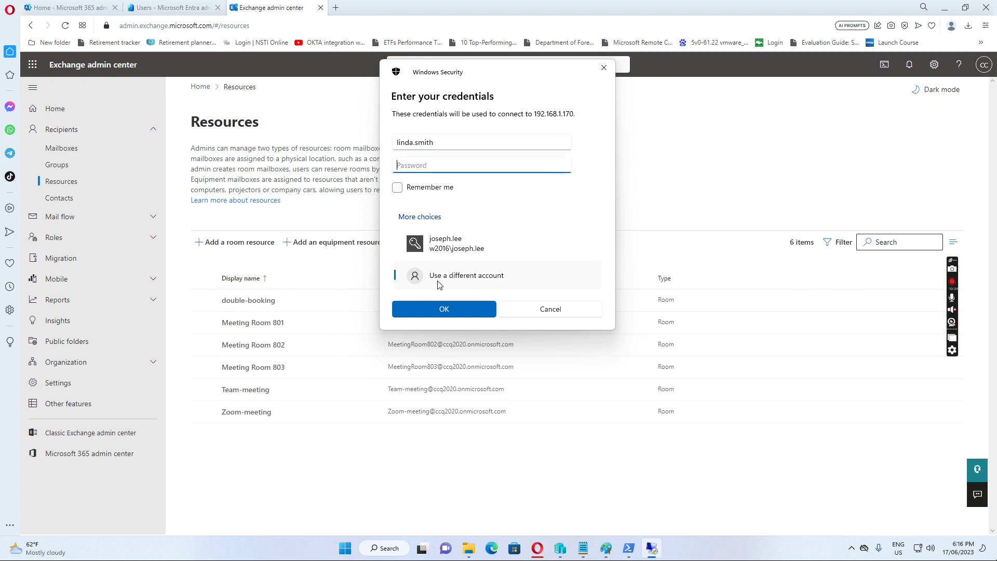
pyautogui.write('P')
pyautogui.press('Return')
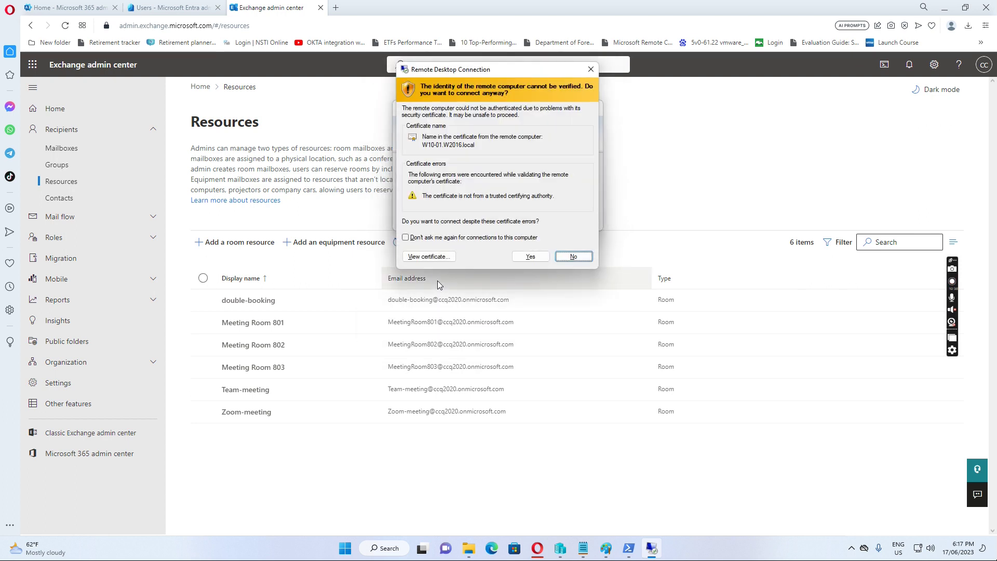
pyautogui.click(530, 257)
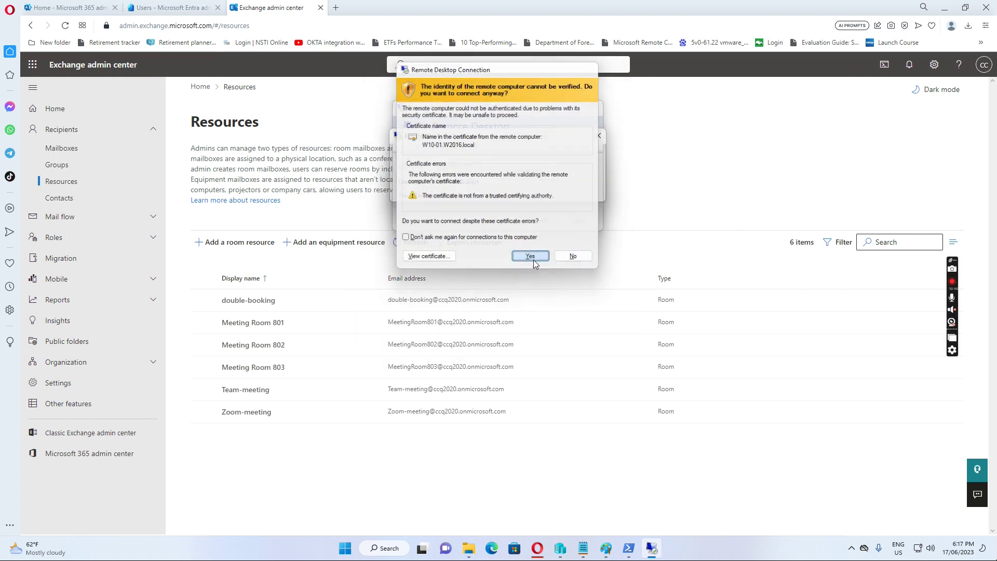
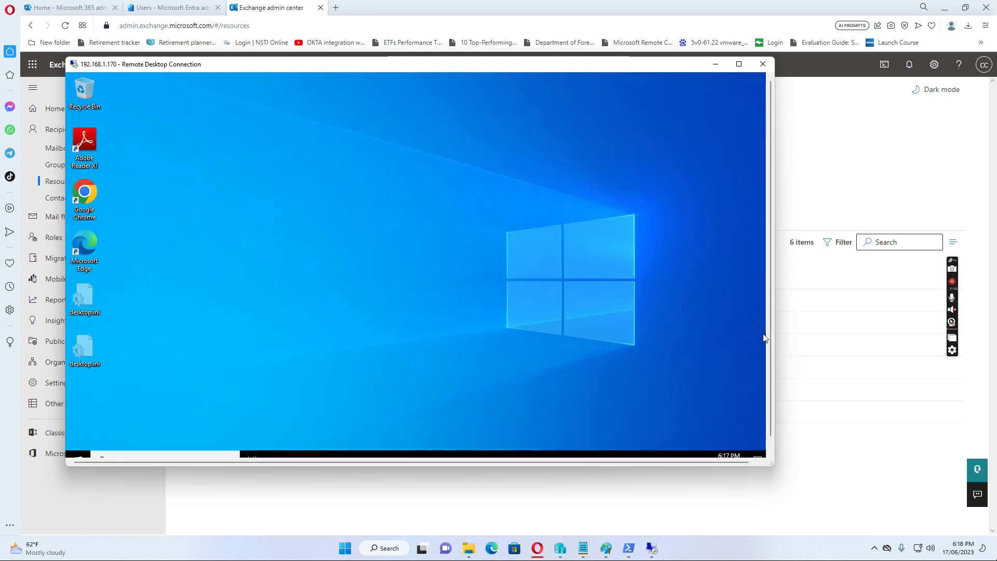
# Step: Reveal the remote taskbar and open the remote Windows Start menu listing Outlook 2016
pyautogui.moveTo(770, 342); pyautogui.dragTo(770, 394)
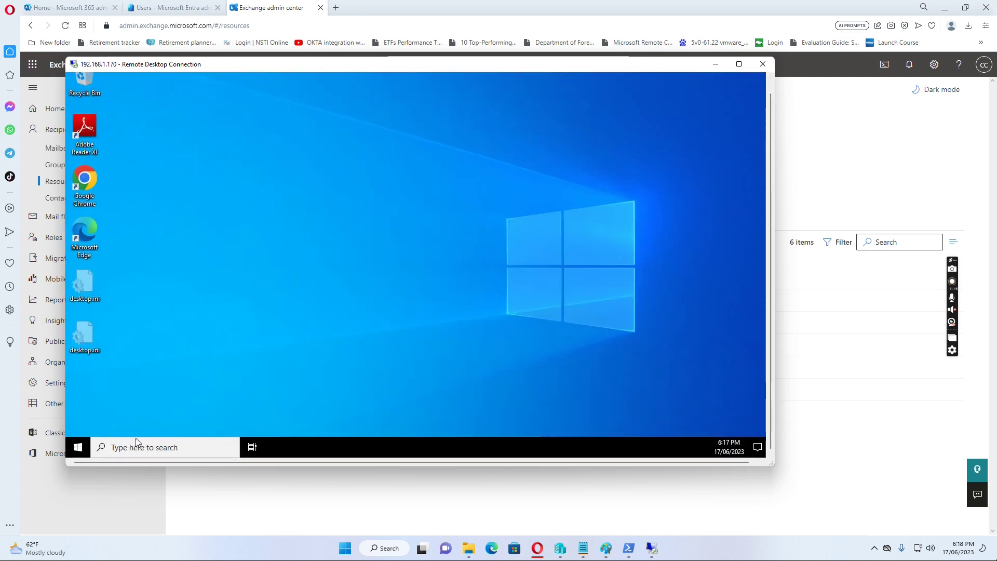
pyautogui.click(78, 447)
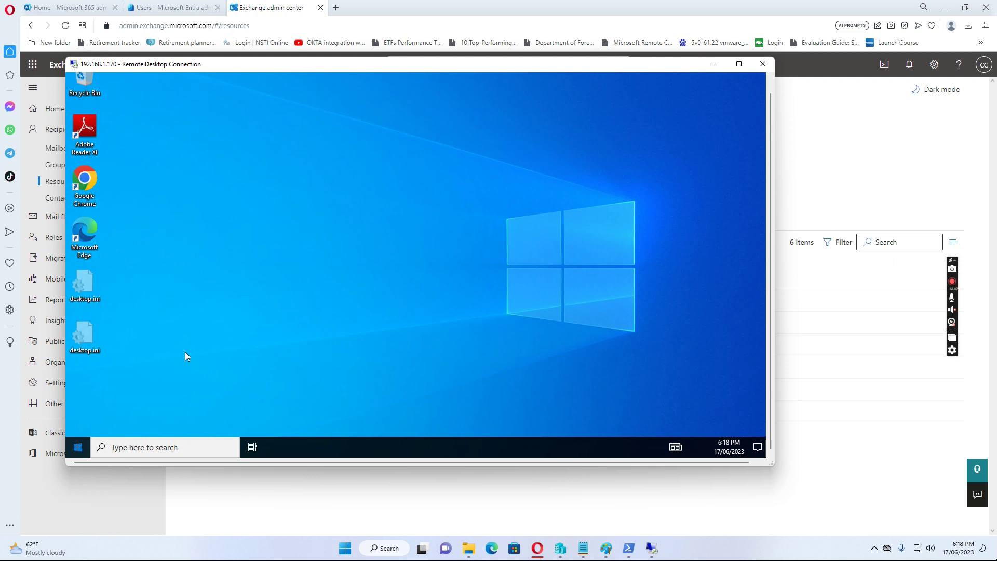
pyautogui.press('super')
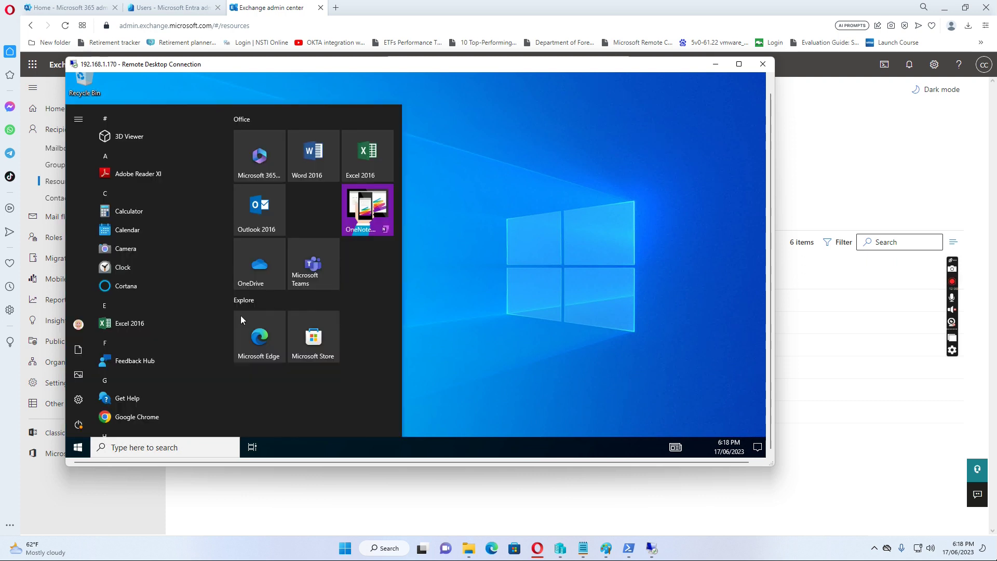
# Step: Launch Outlook 2016 from the remote Start menu and let it open to the Inbox
pyautogui.click(268, 214)
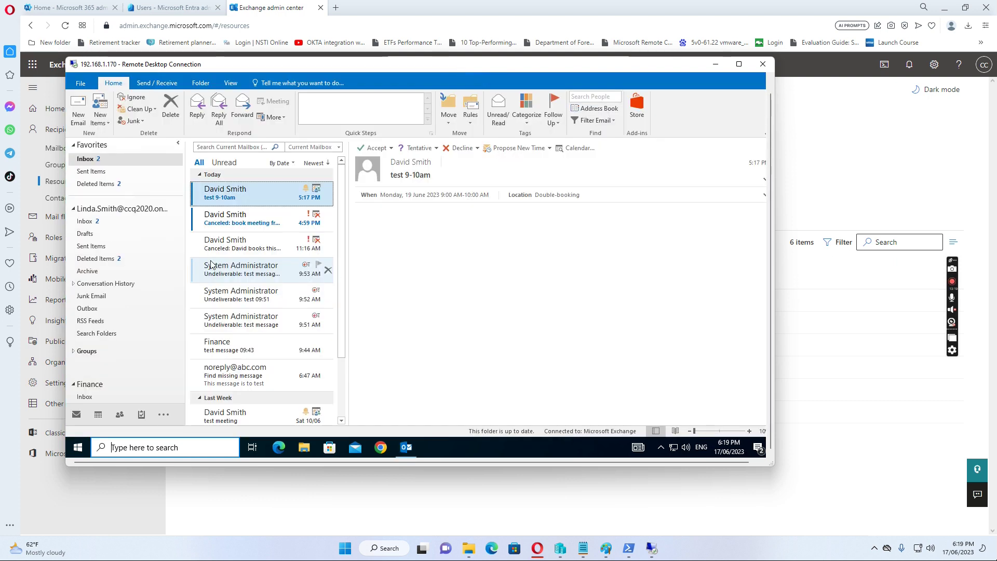
# Step: Switch to the Calendar and choose Shared Calendars > Add Calendar > From Address Book
pyautogui.click(98, 416)
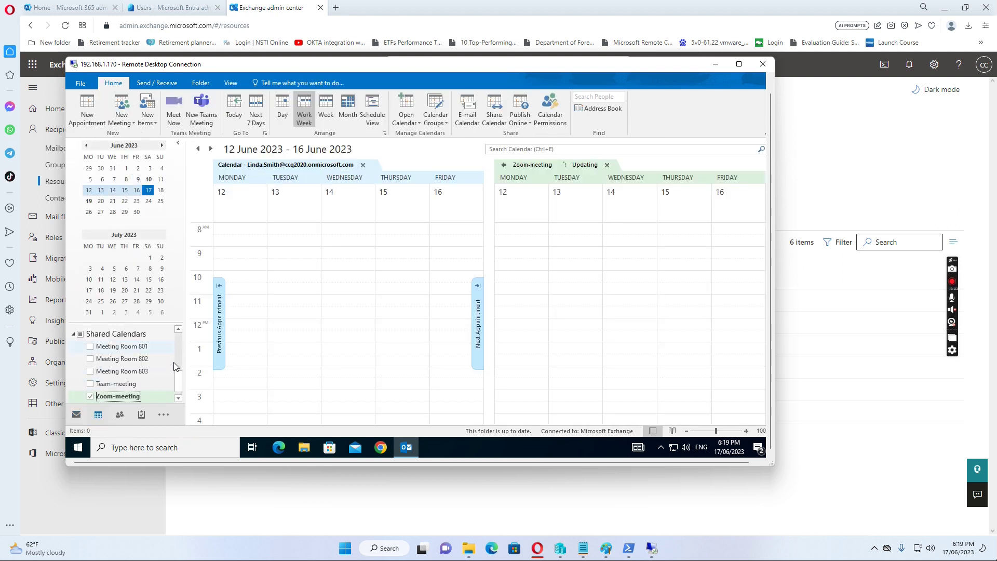
pyautogui.rightClick(120, 339)
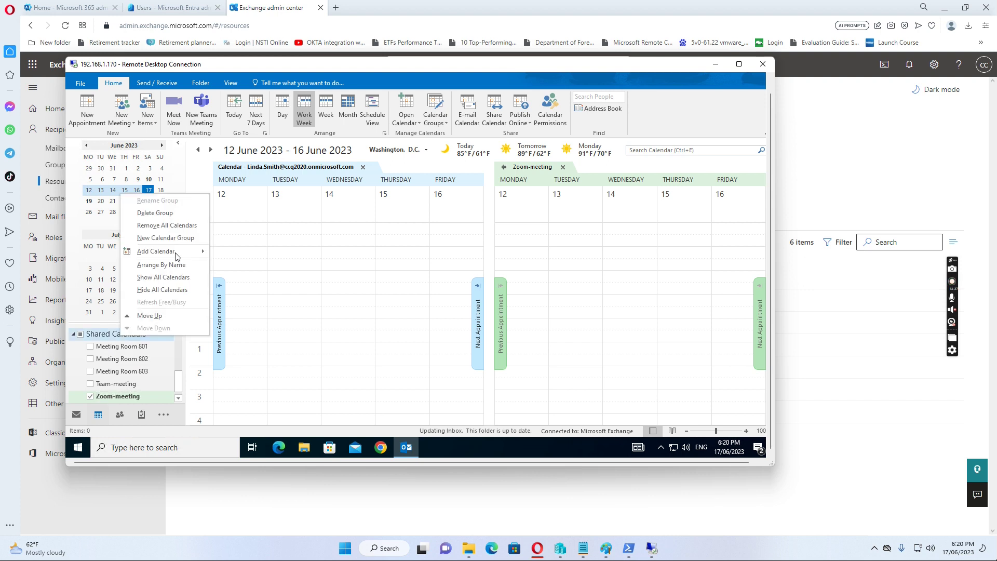
pyautogui.moveTo(173, 254)
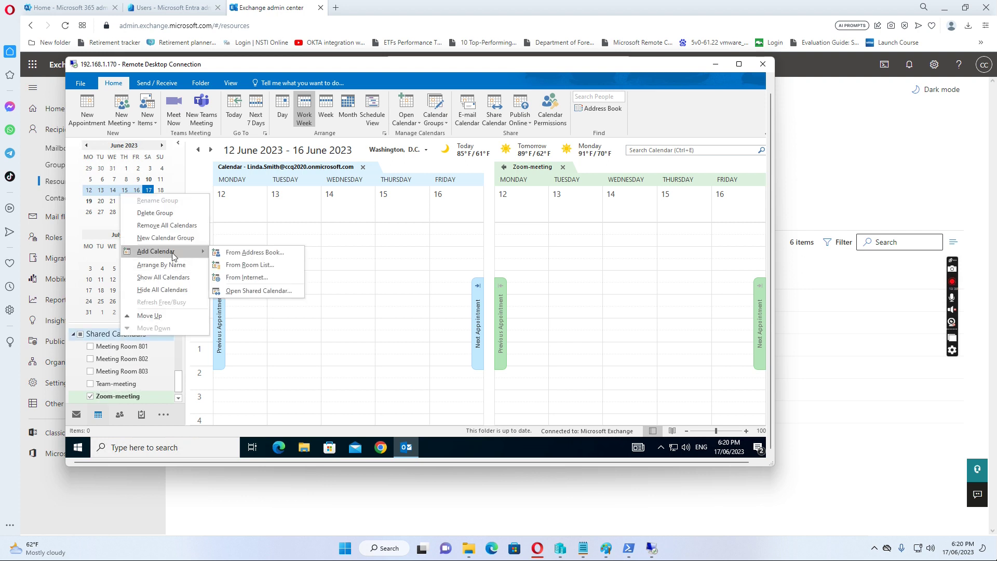
pyautogui.click(244, 251)
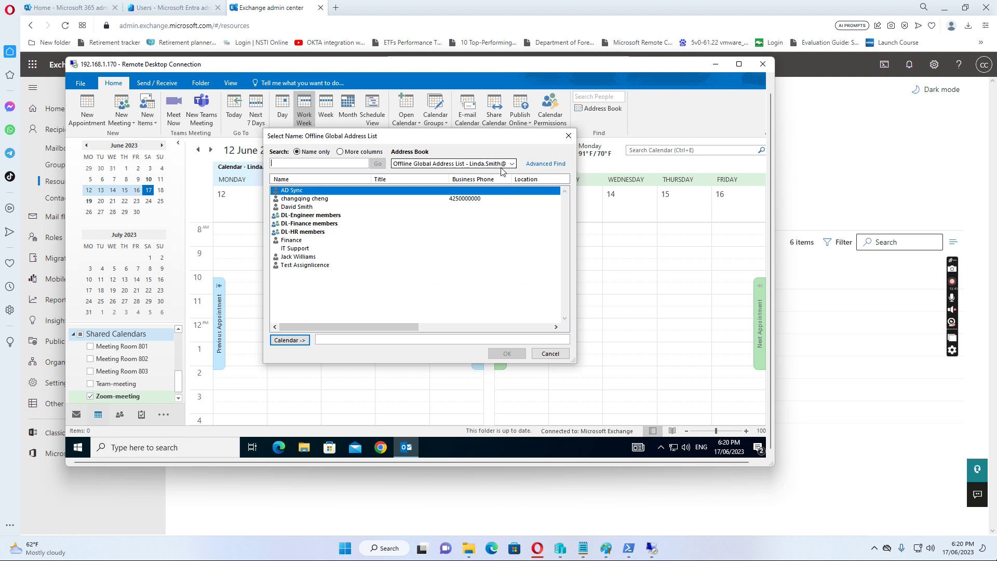
# Step: Pick the double-booking room from the Global Address List as the calendar to add
pyautogui.click(511, 164)
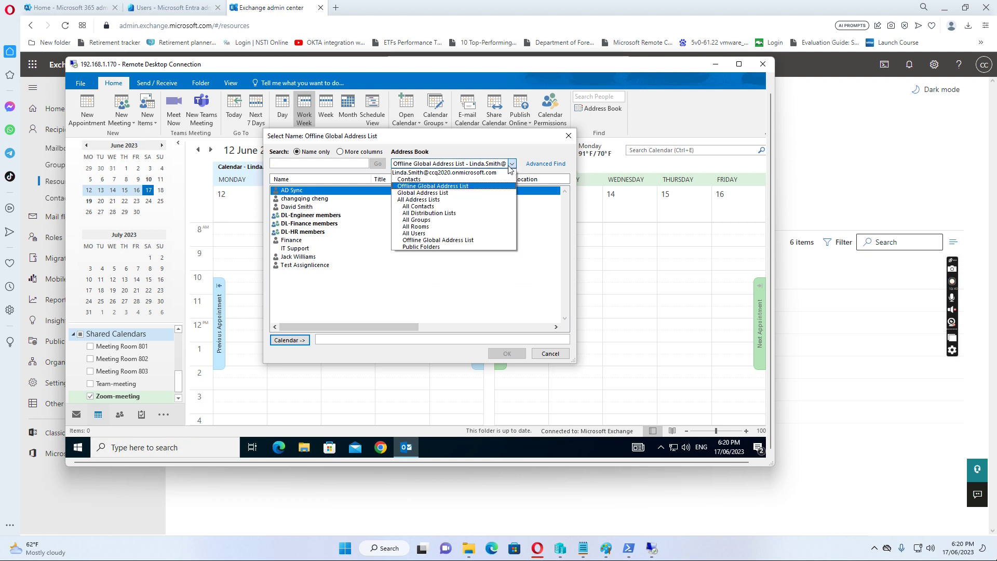
pyautogui.click(409, 194)
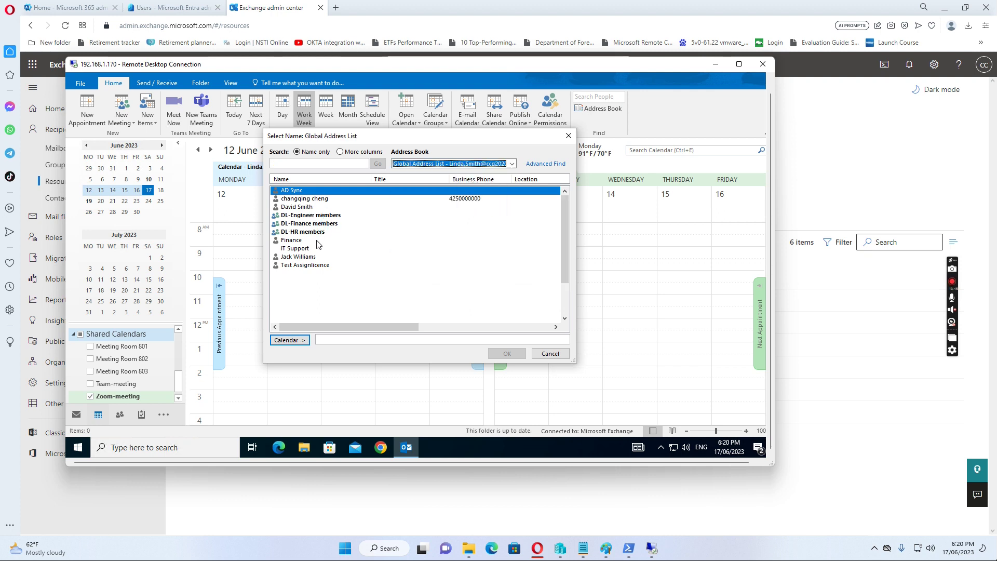
pyautogui.click(298, 265)
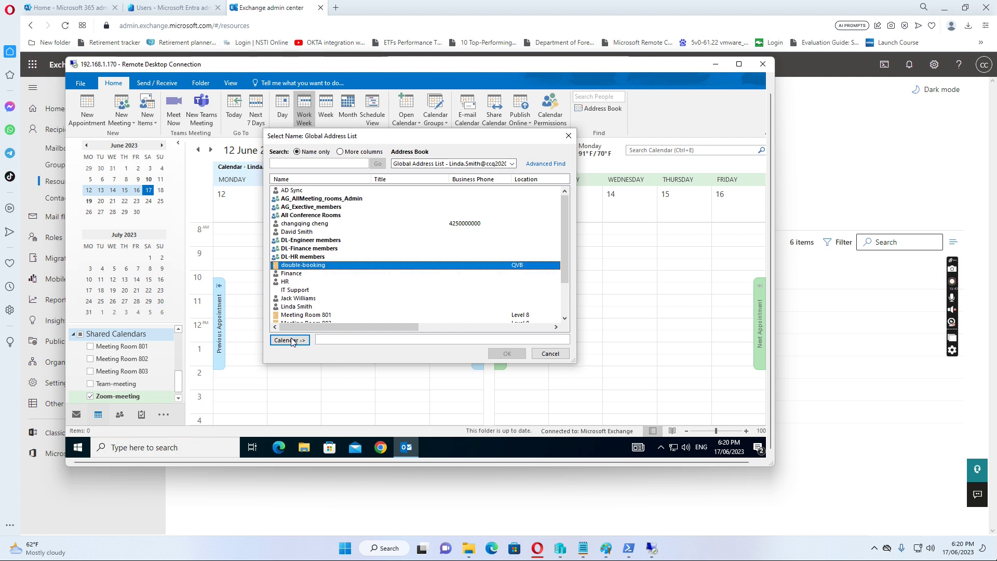
pyautogui.click(294, 341)
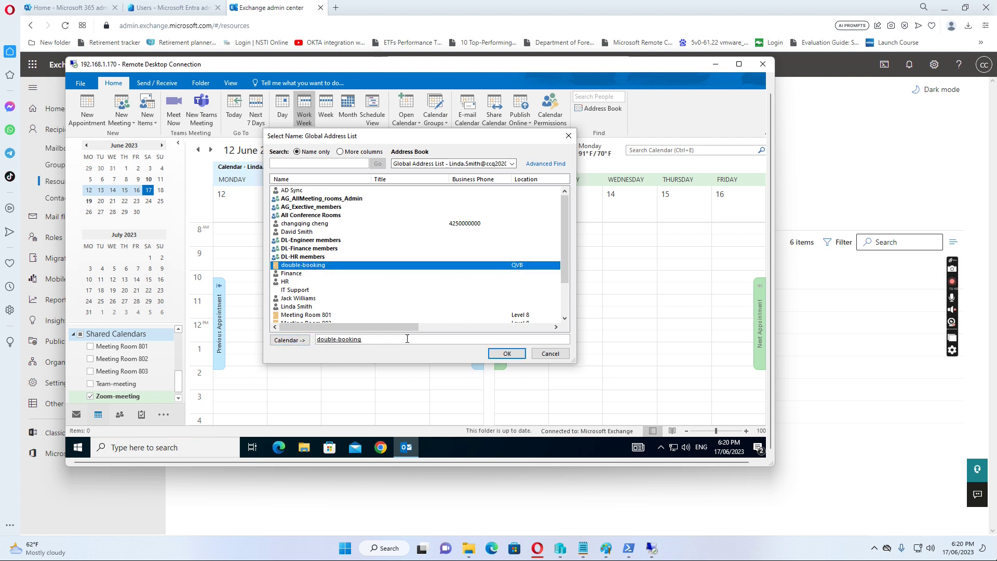
# Step: Add the double-booking calendar and hide the personal calendar so only it shows
pyautogui.click(507, 353)
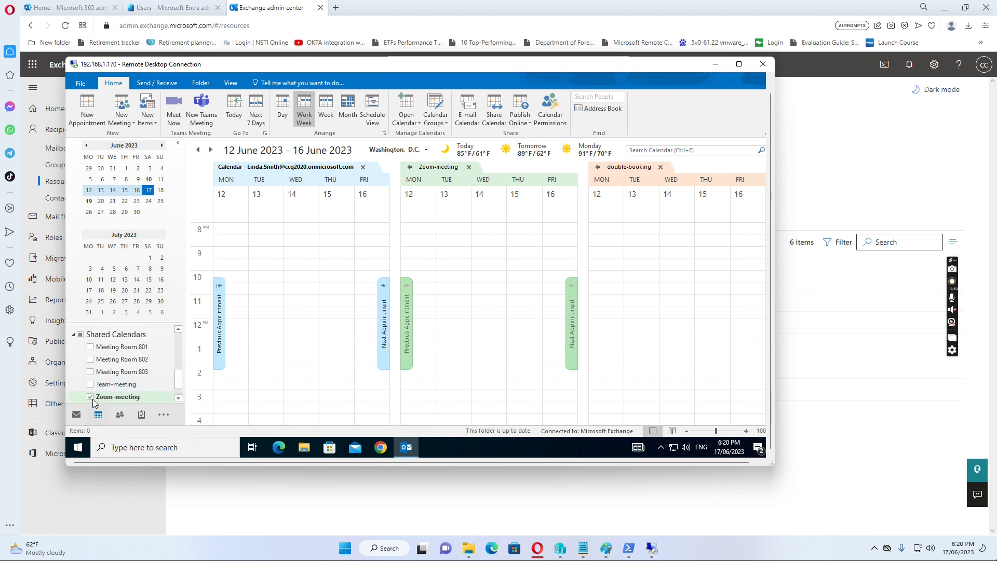
pyautogui.scroll(-1, 180, 382)
pyautogui.scroll(10, 130, 363)
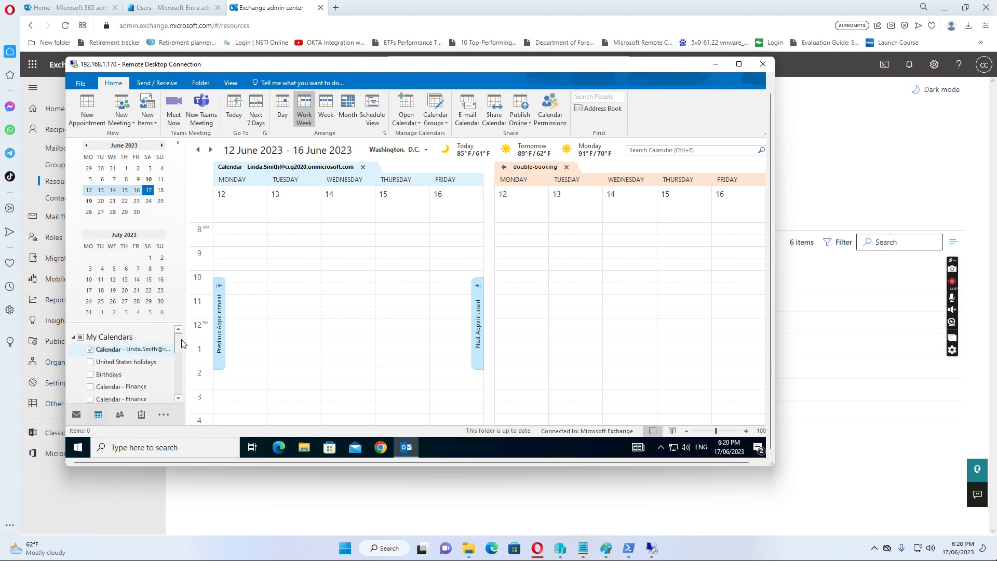
pyautogui.click(89, 350)
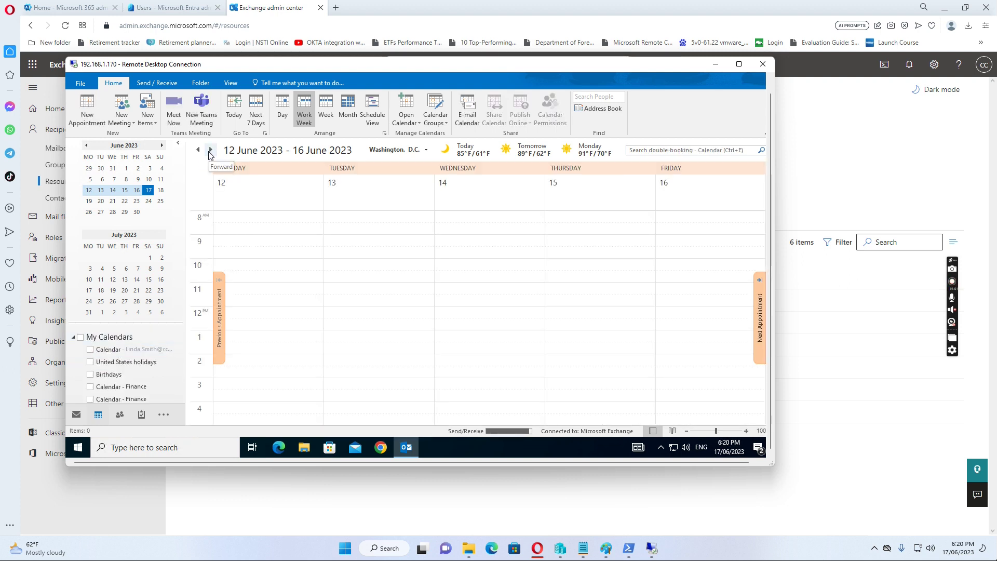
# Step: Move ahead to the week of 19 June with its two overlapping 9 AM bookings
pyautogui.hotkey('alt', 'Down')
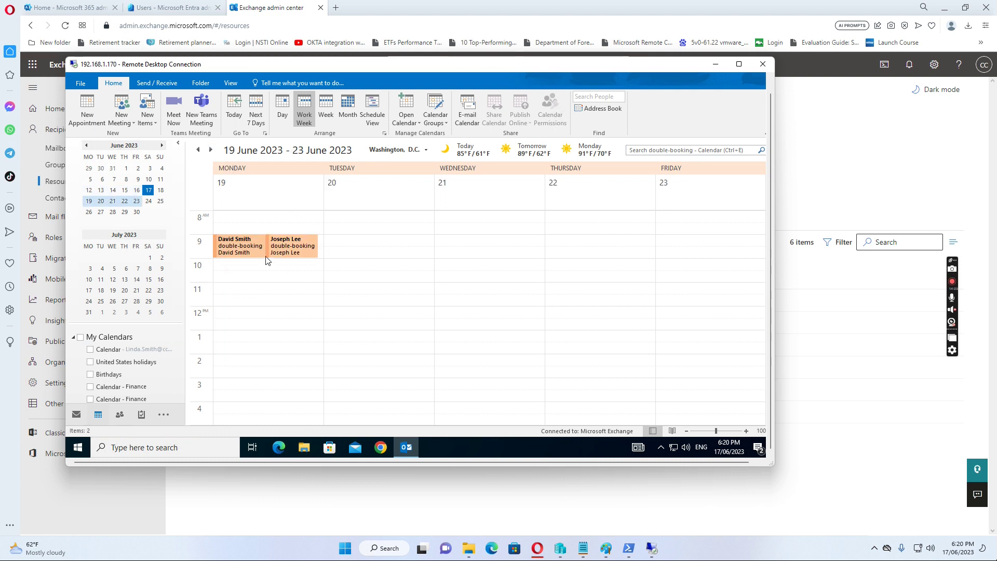
pyautogui.moveTo(229, 250)
pyautogui.moveTo(270, 255)
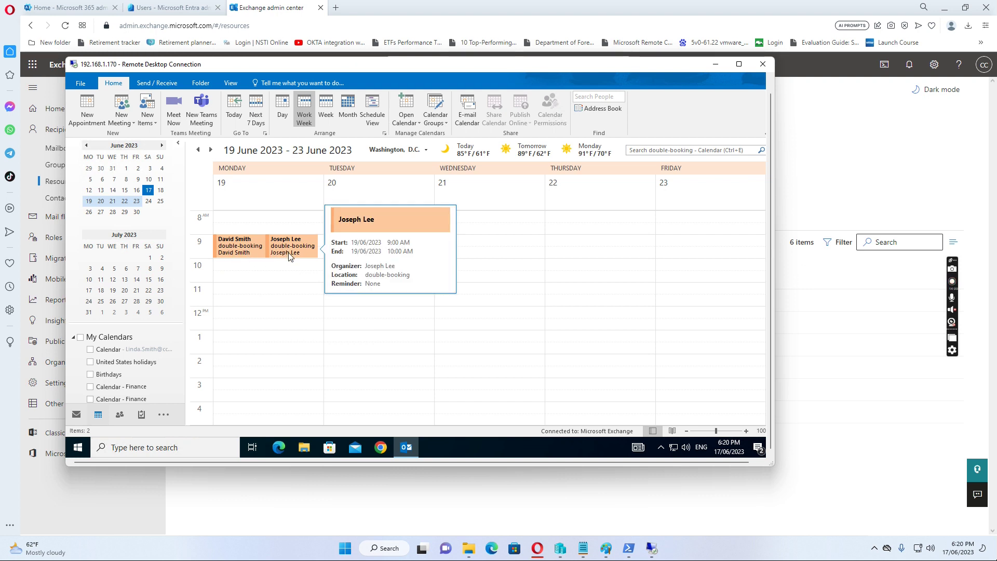